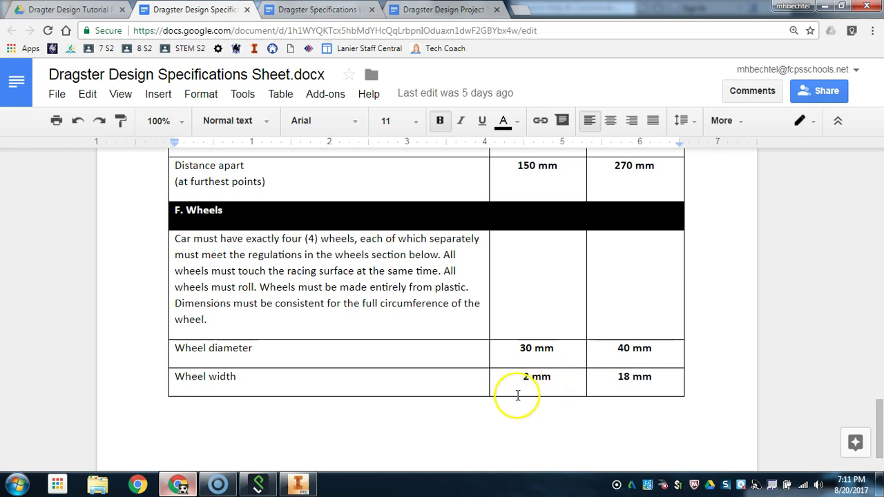
# Bring up the Part3 wheel and inspect it from angled and top views, ending on Top.
pyautogui.click(299, 485)
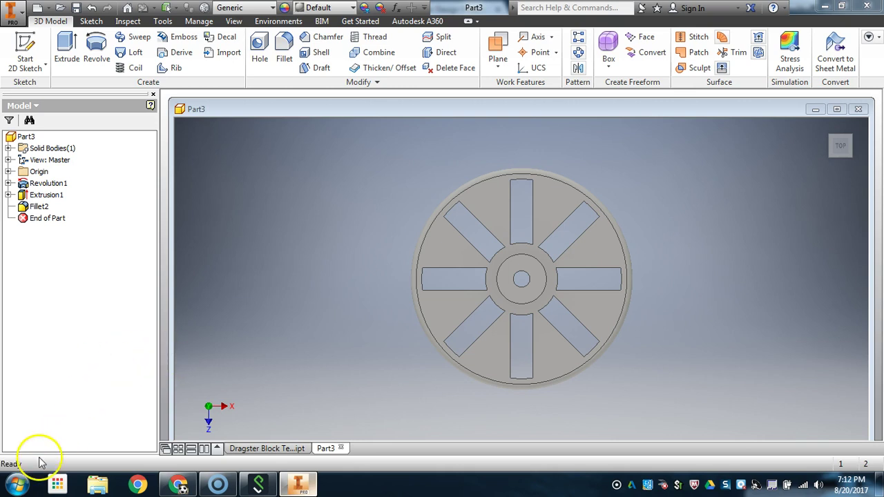
pyautogui.click(846, 151)
pyautogui.click(837, 141)
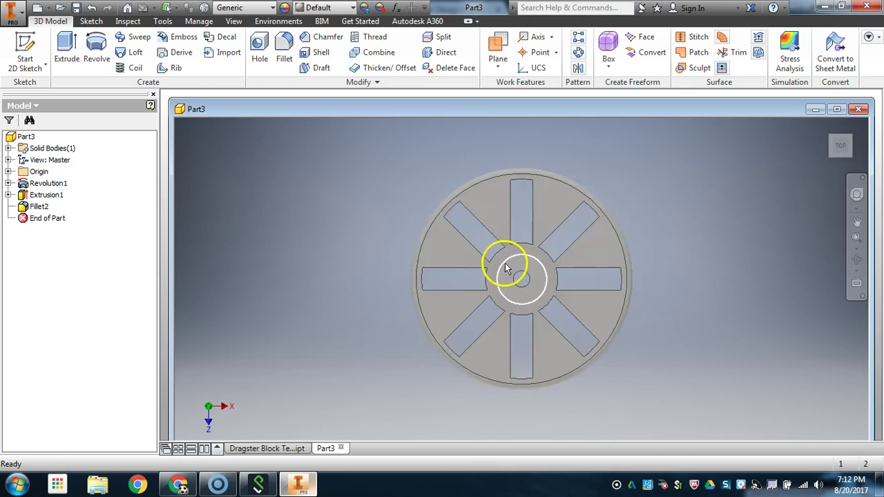
pyautogui.click(851, 146)
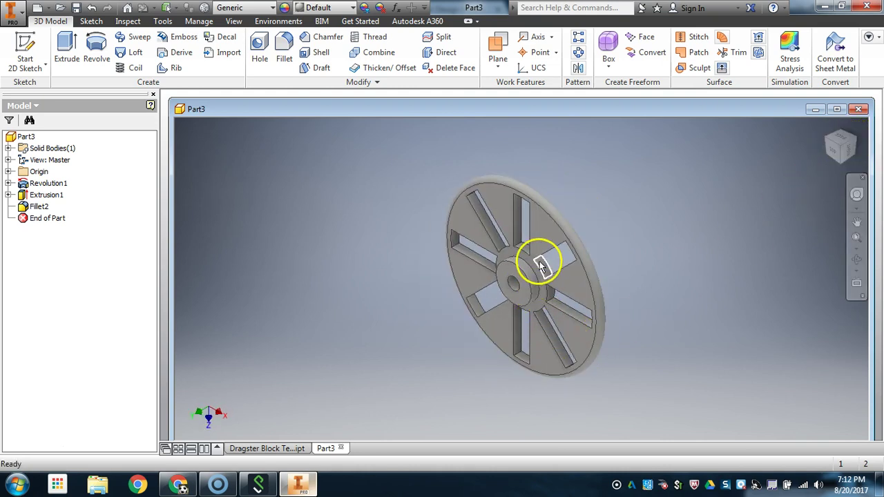
pyautogui.scroll(-3, 532, 263)
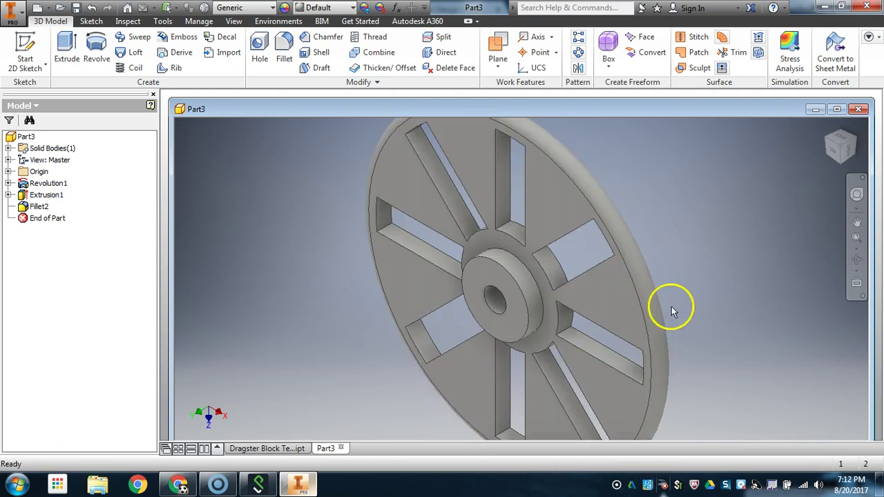
pyautogui.scroll(2, 613, 224)
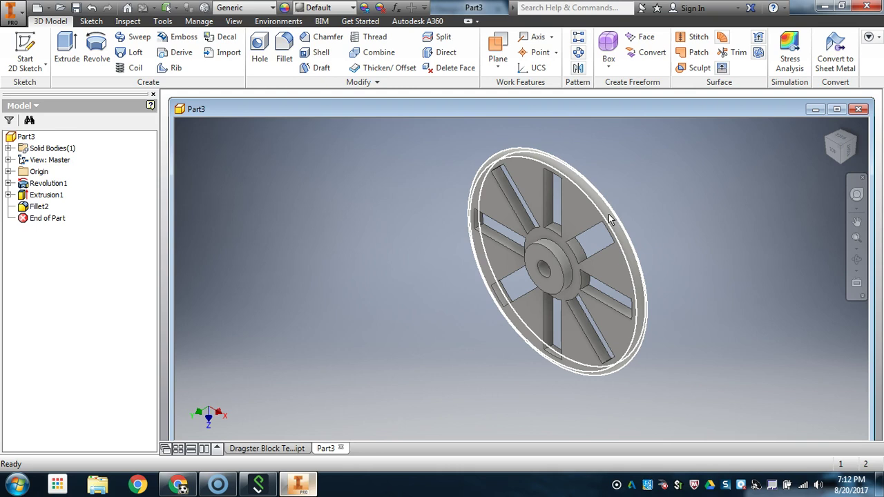
pyautogui.scroll(3, 608, 220)
pyautogui.scroll(-3, 608, 220)
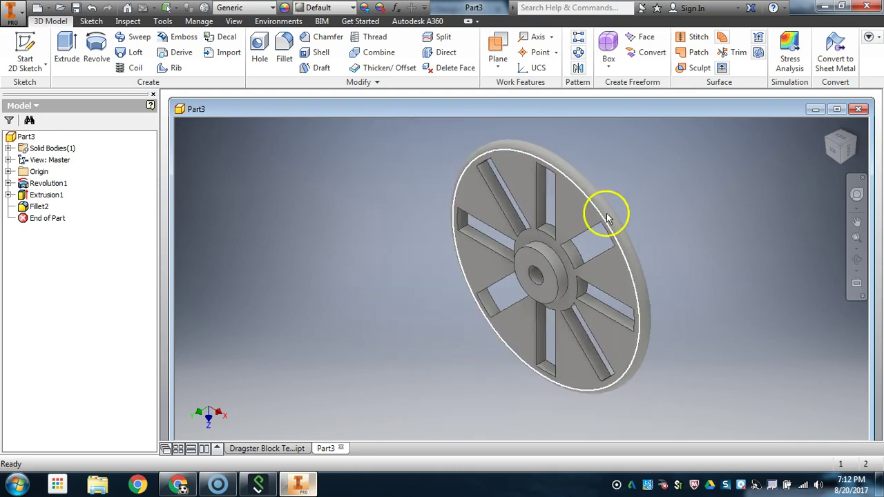
pyautogui.click(841, 154)
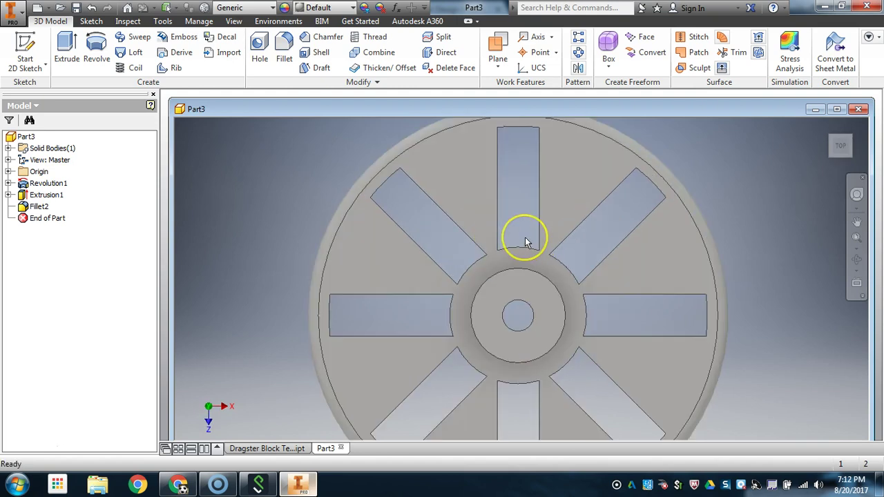
pyautogui.scroll(3, 523, 239)
pyautogui.scroll(-2, 525, 242)
pyautogui.moveTo(841, 157)
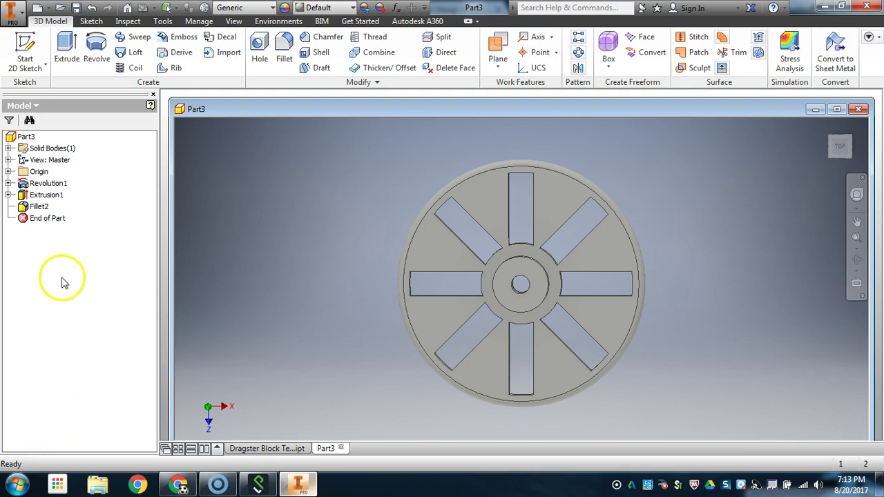
# Create a new part from the Standard (mm).ipt template.
pyautogui.click(14, 15)
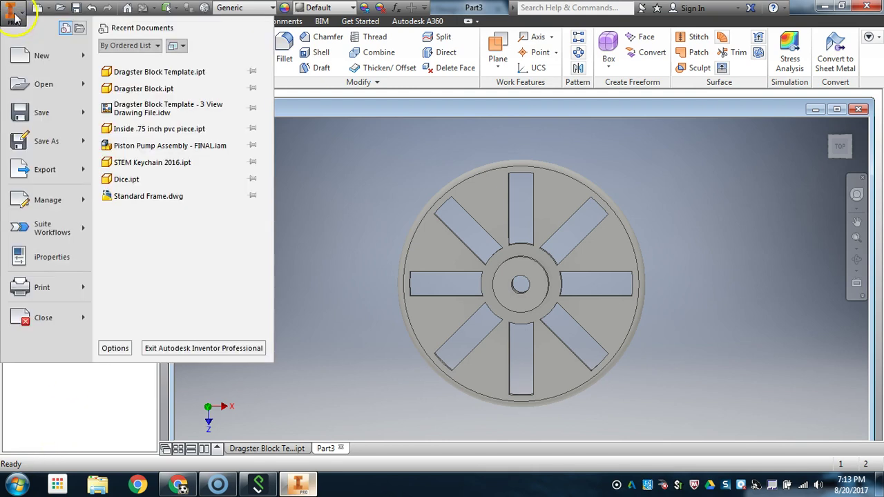
pyautogui.click(42, 56)
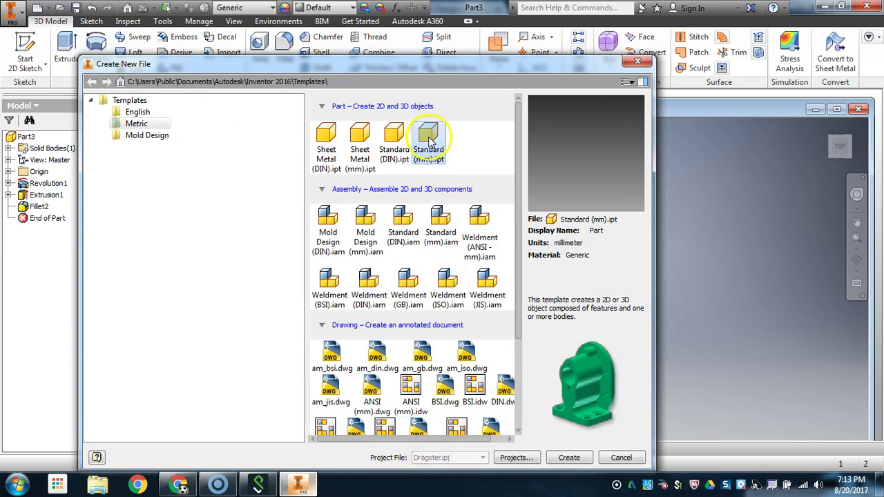
pyautogui.click(569, 458)
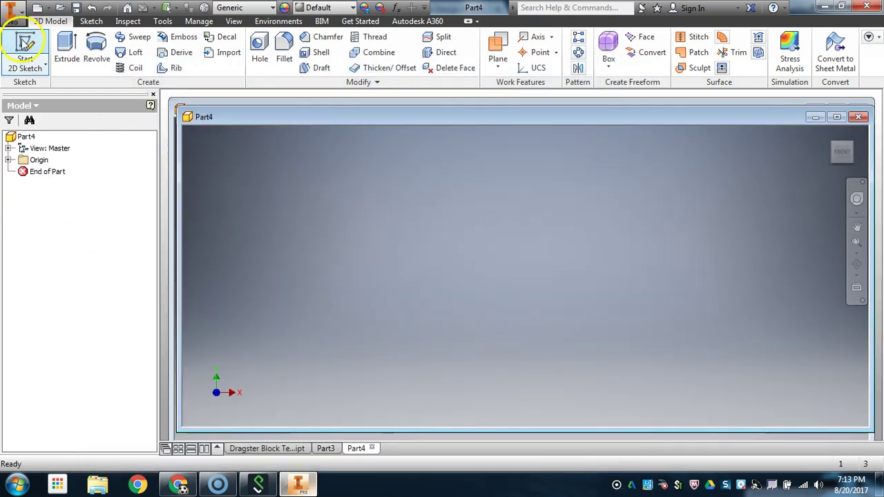
# Start a 2D sketch on the XY plane and finish it empty.
pyautogui.click(24, 43)
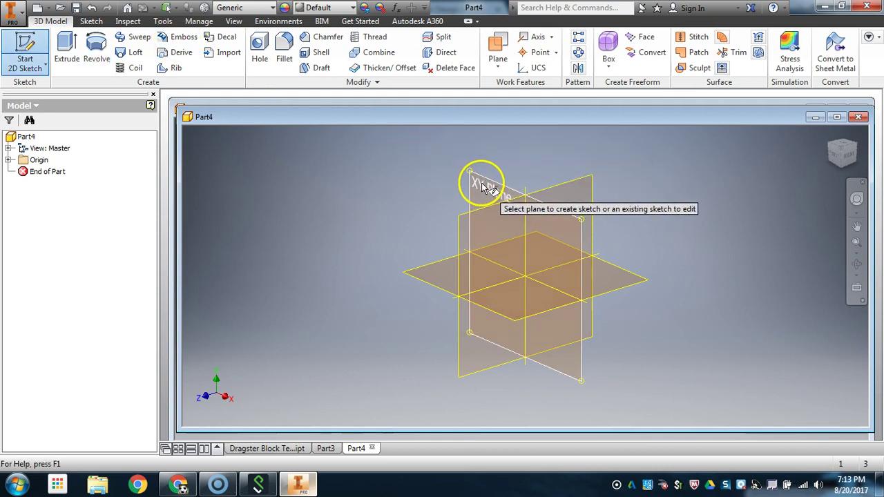
pyautogui.click(482, 187)
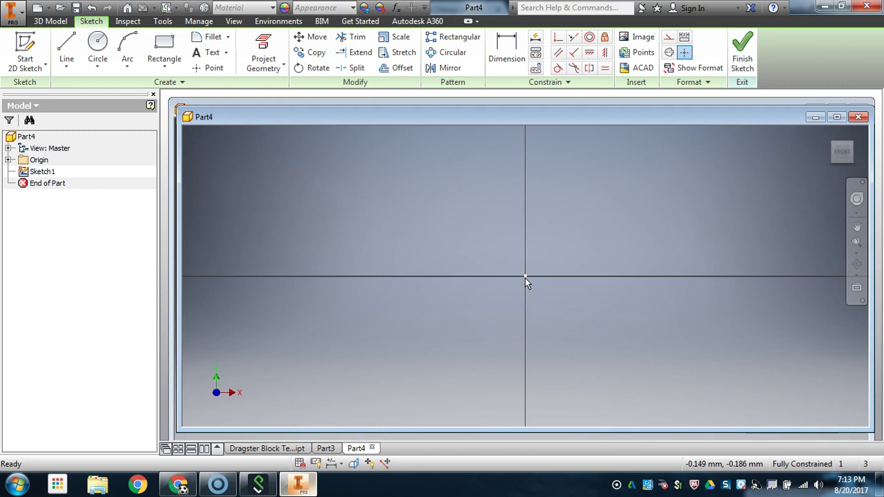
pyautogui.click(507, 279)
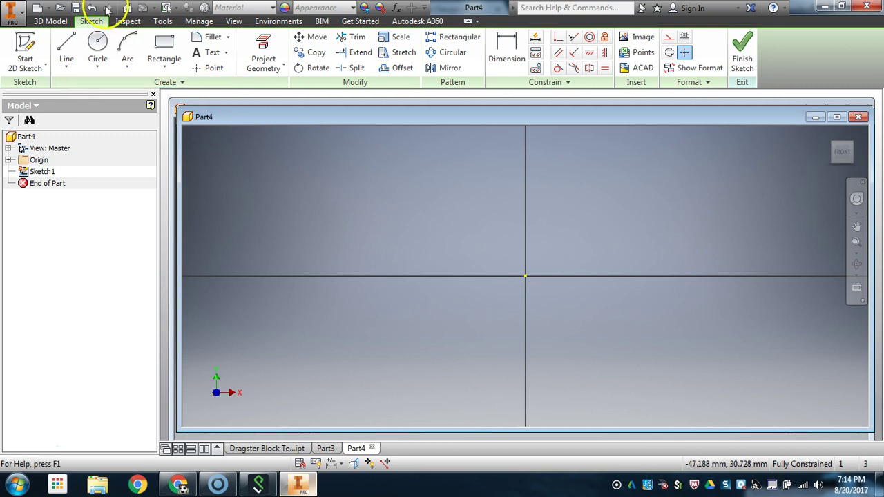
pyautogui.click(51, 21)
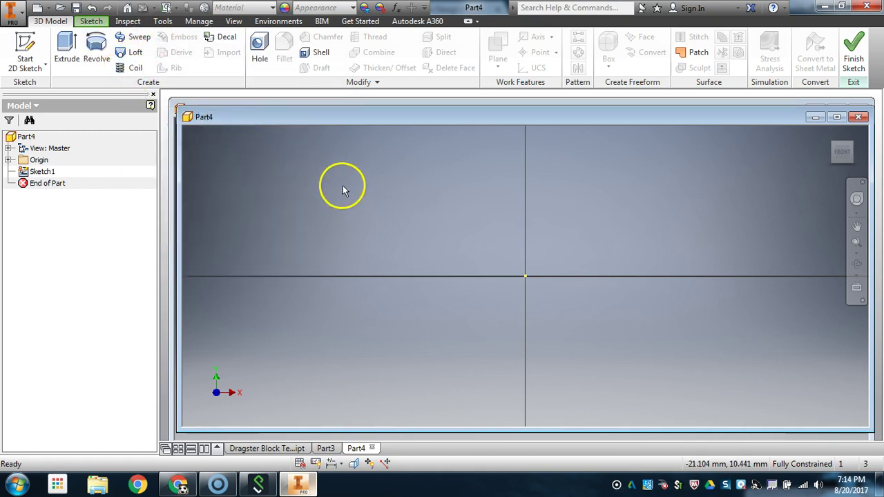
pyautogui.click(26, 50)
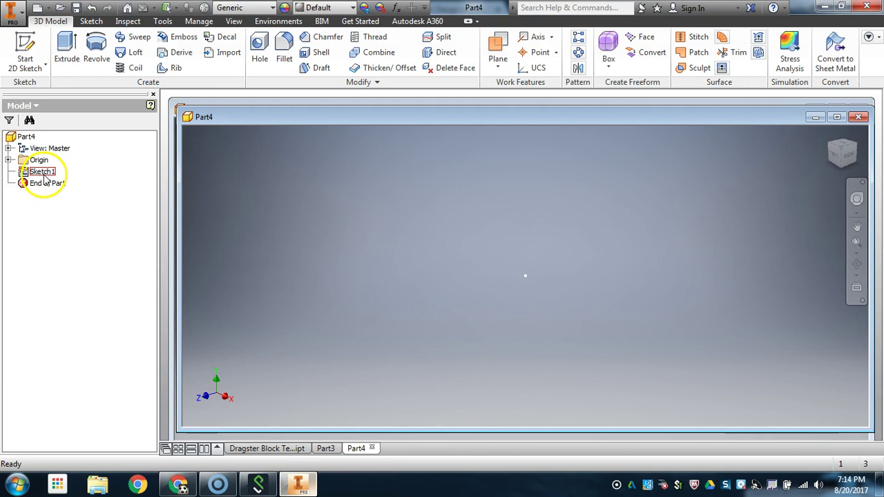
# Reopen Sketch1 and draw a vertical line on the Y axis, converting it to a centerline.
pyautogui.rightClick(45, 179)
pyautogui.click(69, 221)
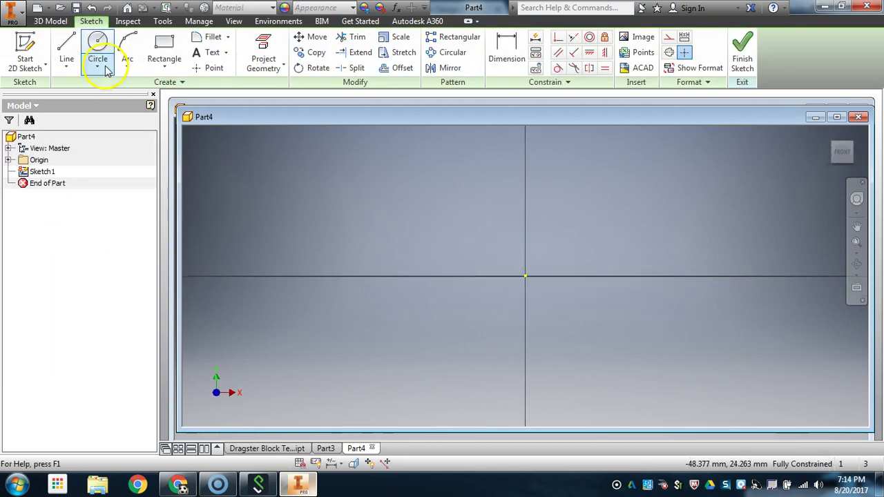
pyautogui.click(70, 49)
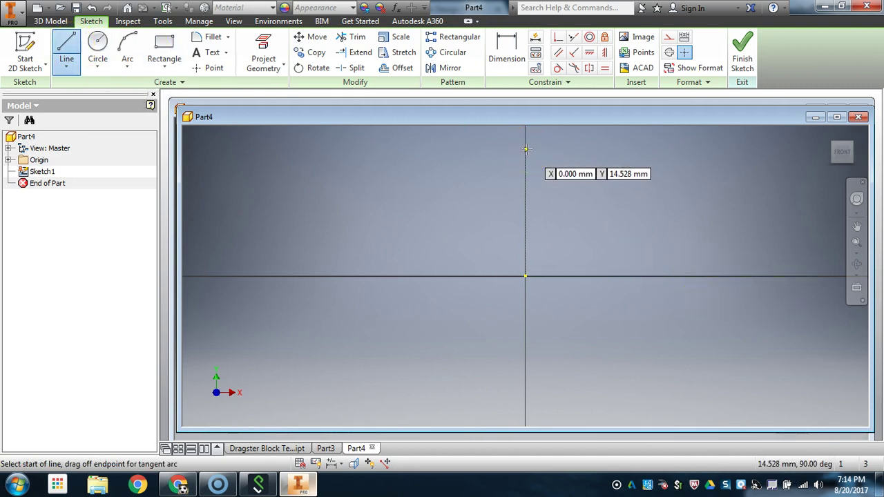
pyautogui.click(526, 149)
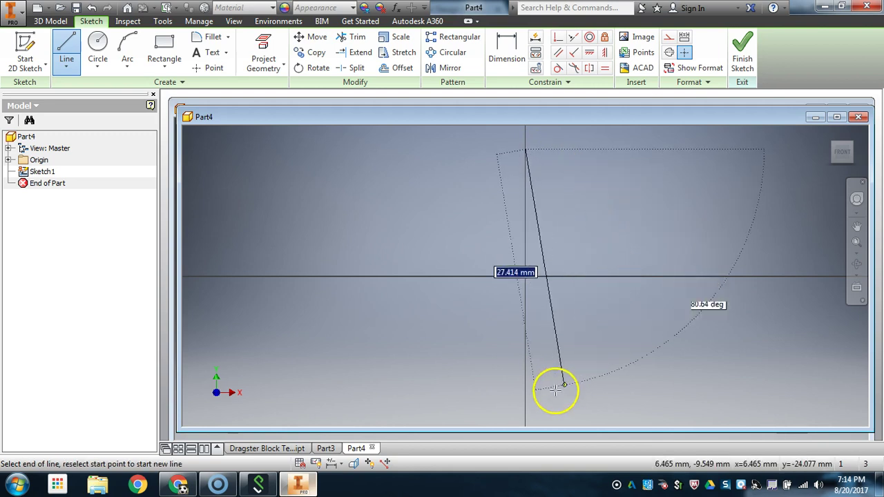
pyautogui.click(525, 410)
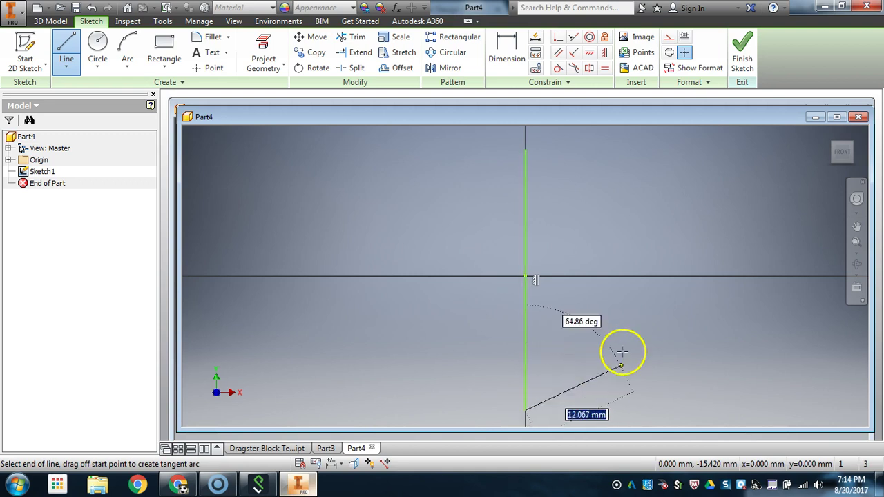
pyautogui.press('Escape')
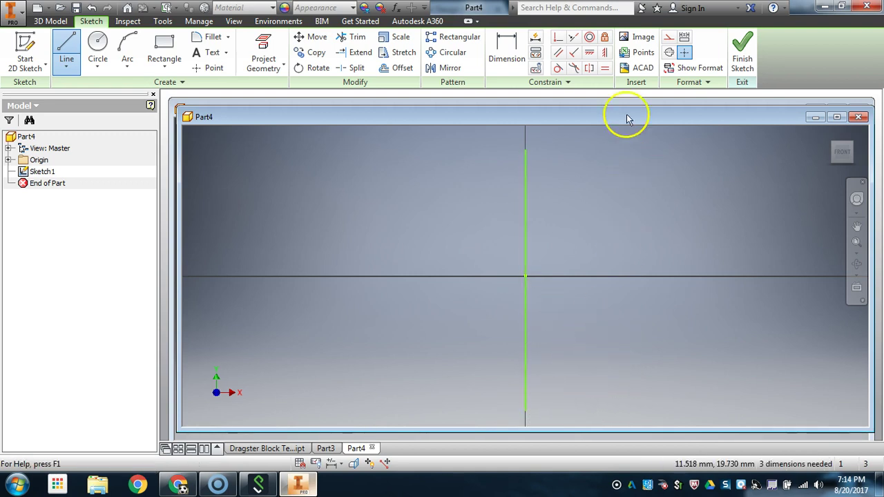
pyautogui.click(529, 259)
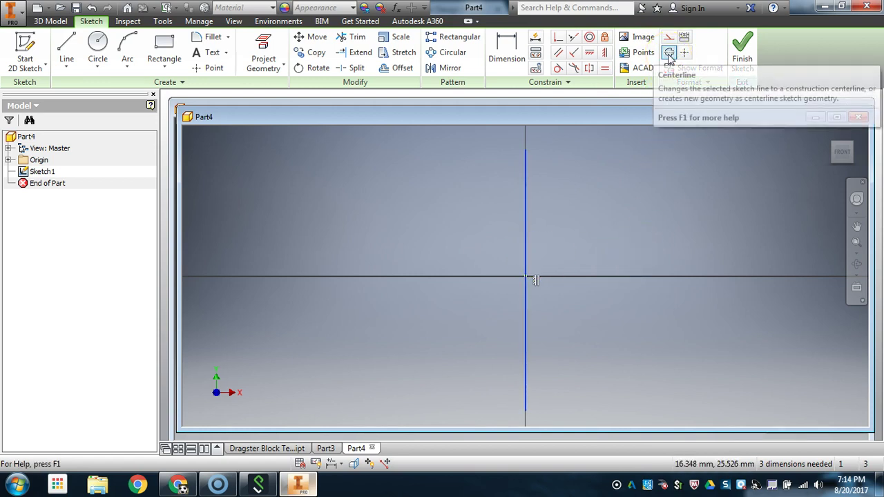
pyautogui.click(671, 60)
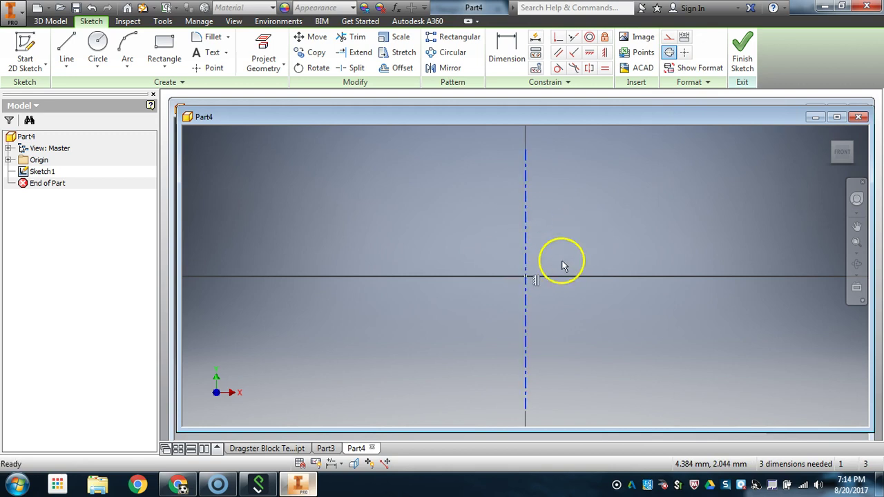
pyautogui.scroll(3, 532, 306)
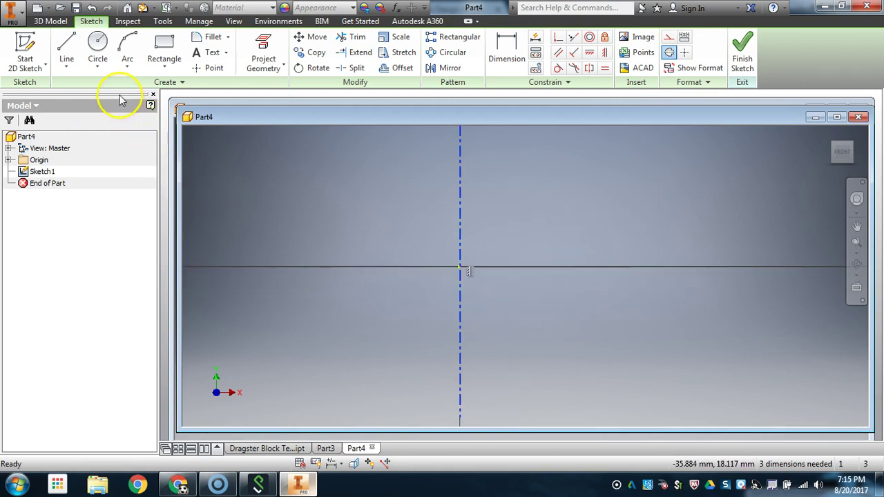
# Draw a closed stepped line profile right of the centerline, then bring the Part3 wheel forward.
pyautogui.click(66, 43)
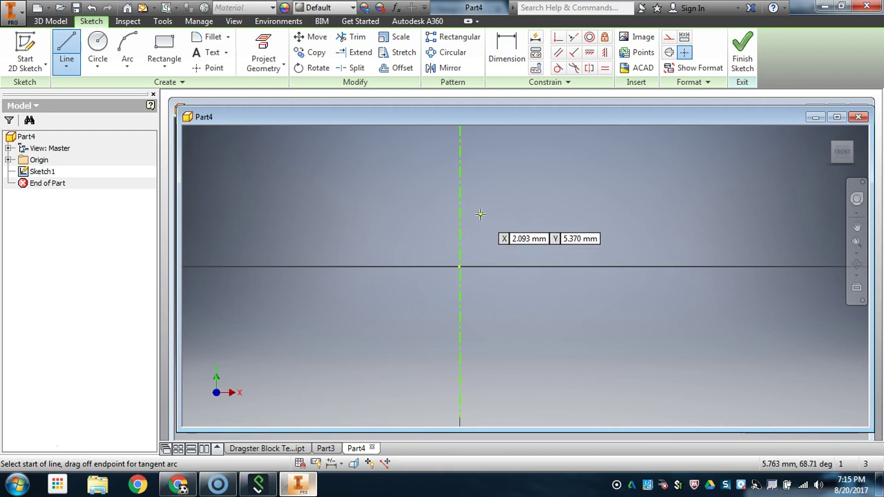
pyautogui.click(479, 211)
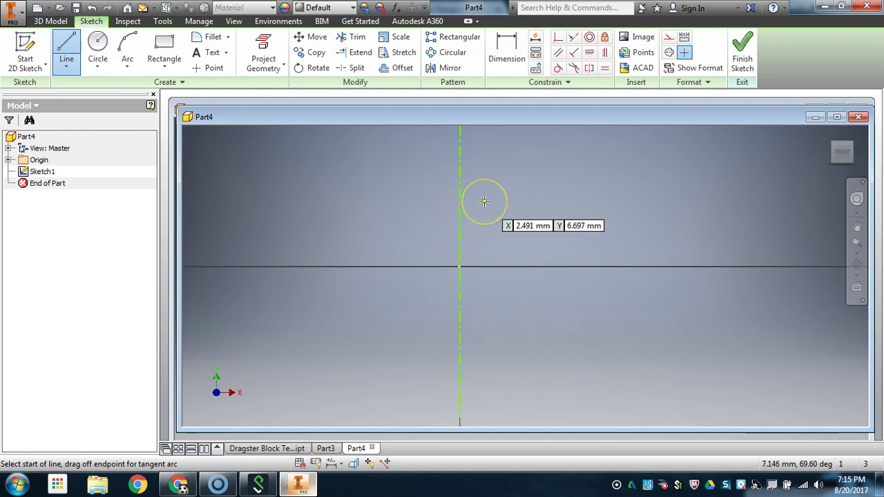
pyautogui.moveTo(484, 201); pyautogui.dragTo(486, 244)
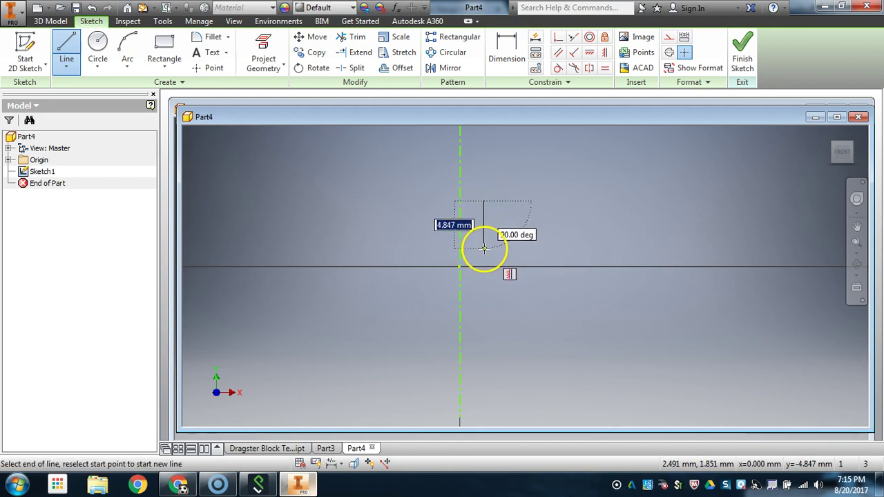
pyautogui.click(484, 248)
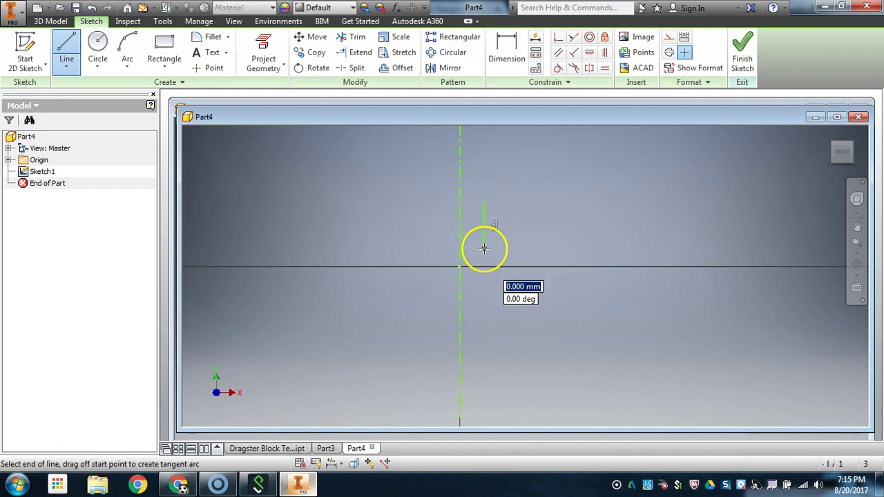
pyautogui.click(661, 249)
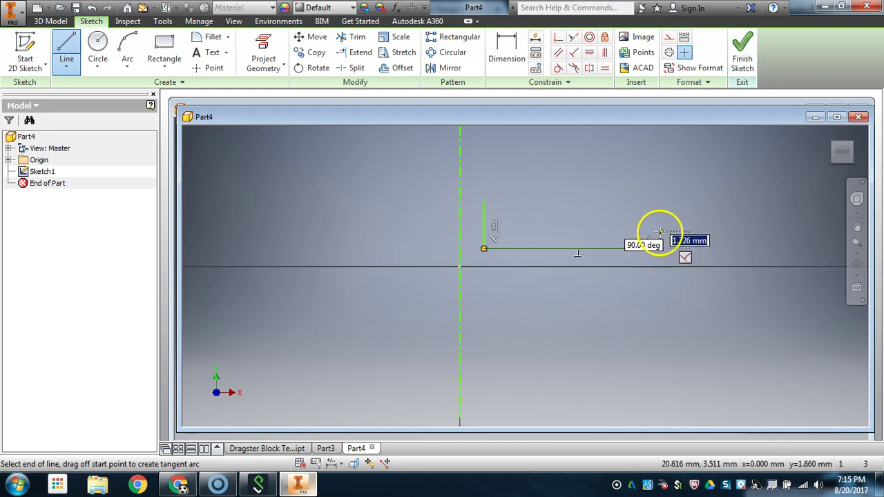
pyautogui.click(511, 231)
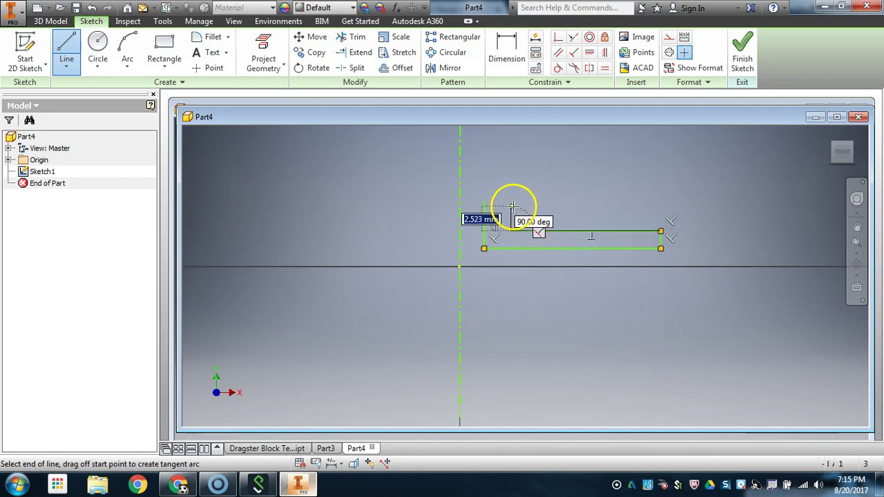
pyautogui.click(511, 202)
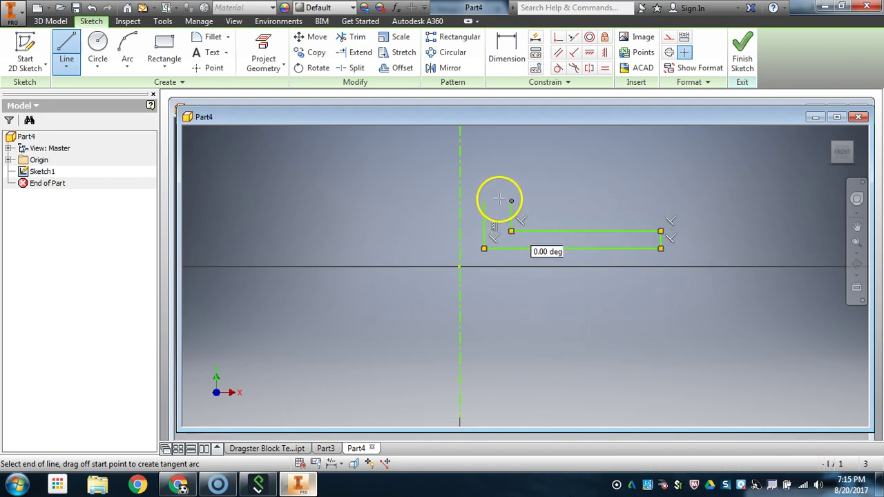
pyautogui.click(484, 202)
pyautogui.click(484, 248)
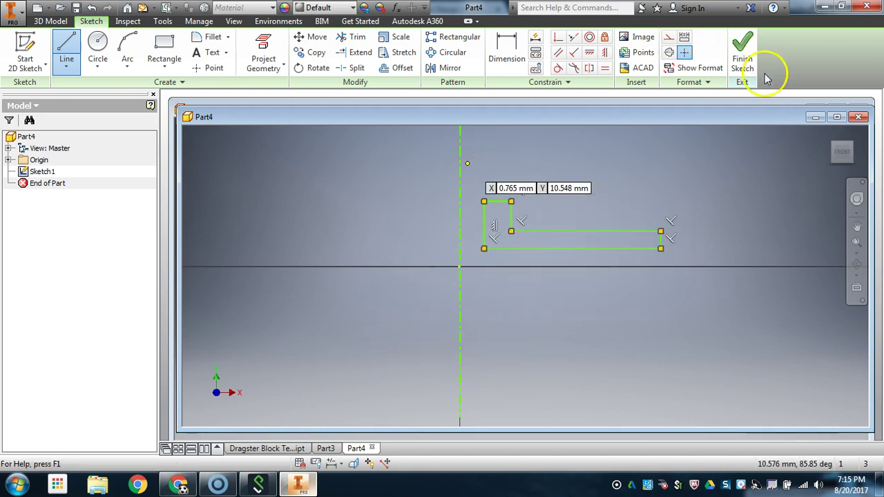
pyautogui.click(774, 103)
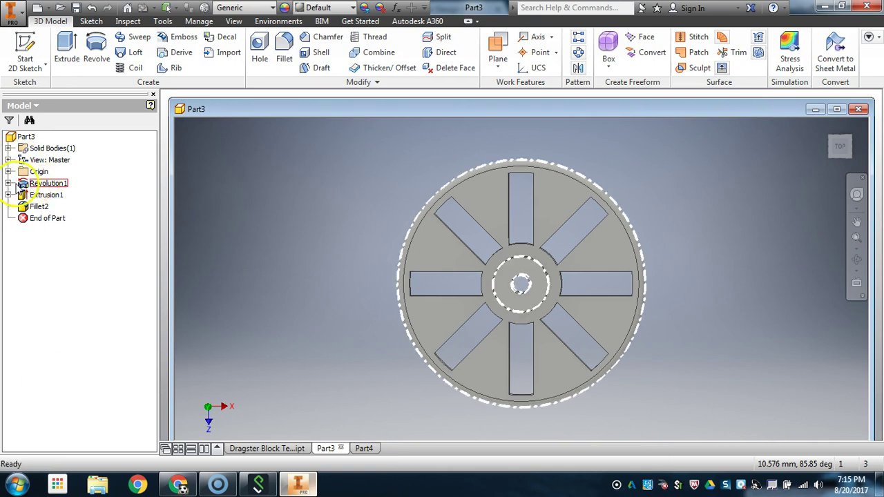
# Edit Part3's Revolution1 sketch and view its dimensioned stepped profile from the FRONT.
pyautogui.click(8, 183)
pyautogui.click(46, 196)
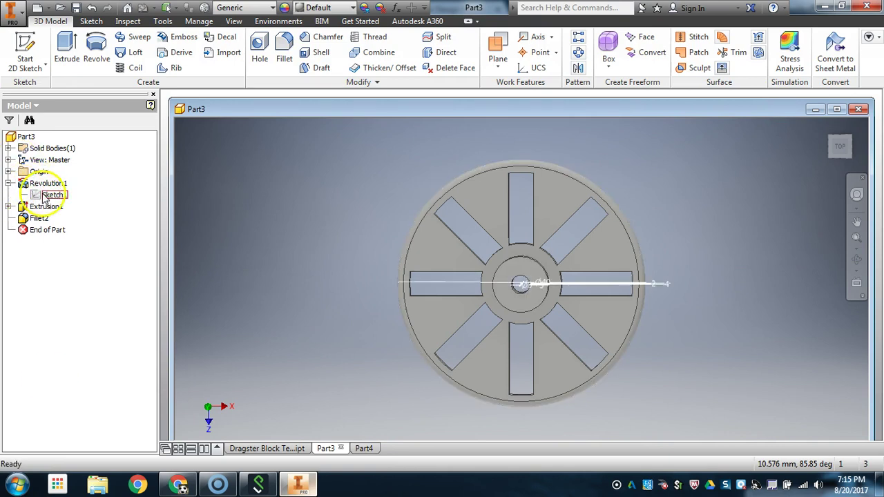
pyautogui.rightClick(47, 199)
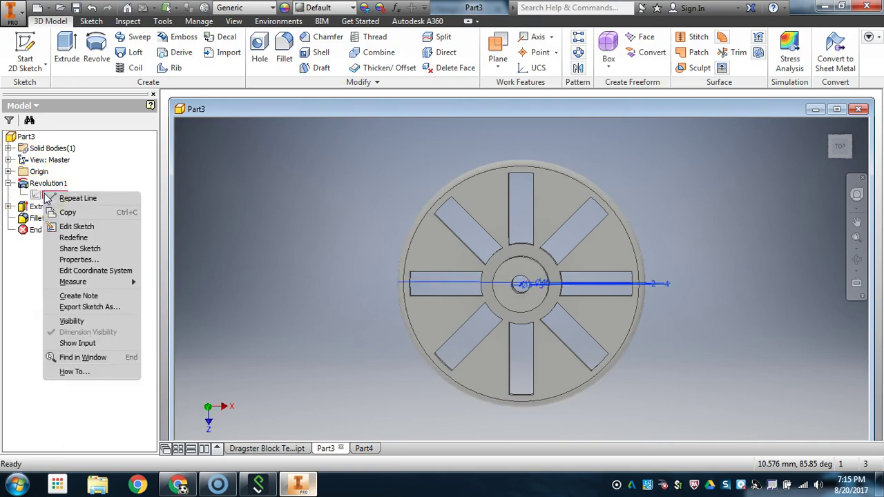
pyautogui.click(75, 226)
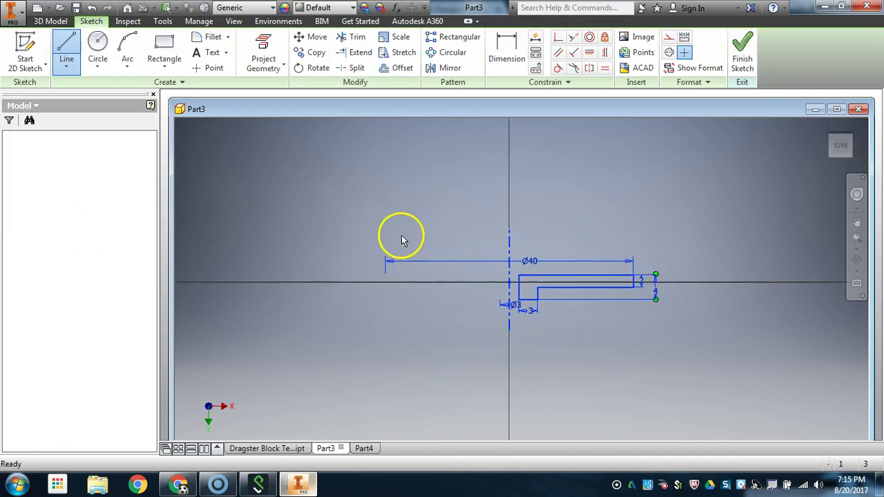
pyautogui.click(854, 127)
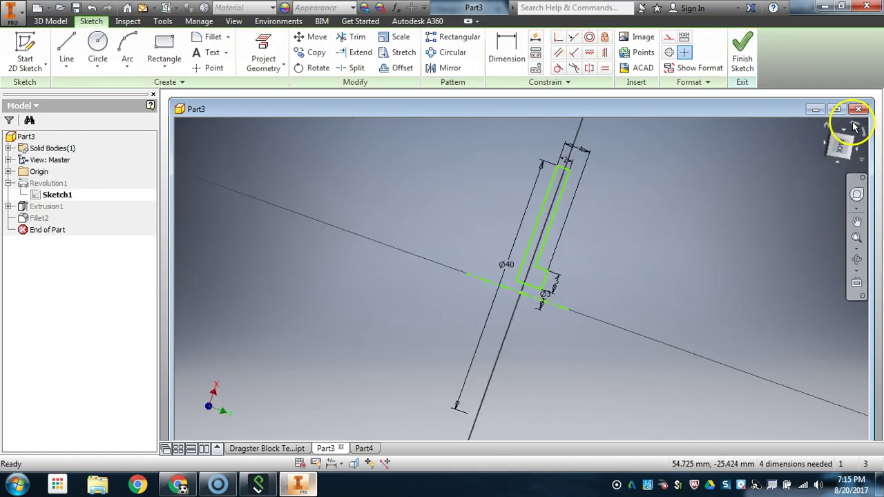
pyautogui.click(854, 127)
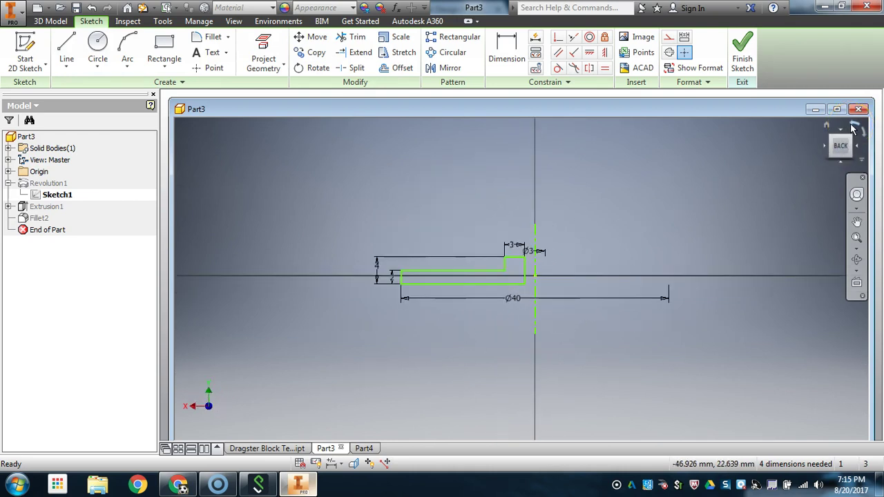
pyautogui.click(831, 147)
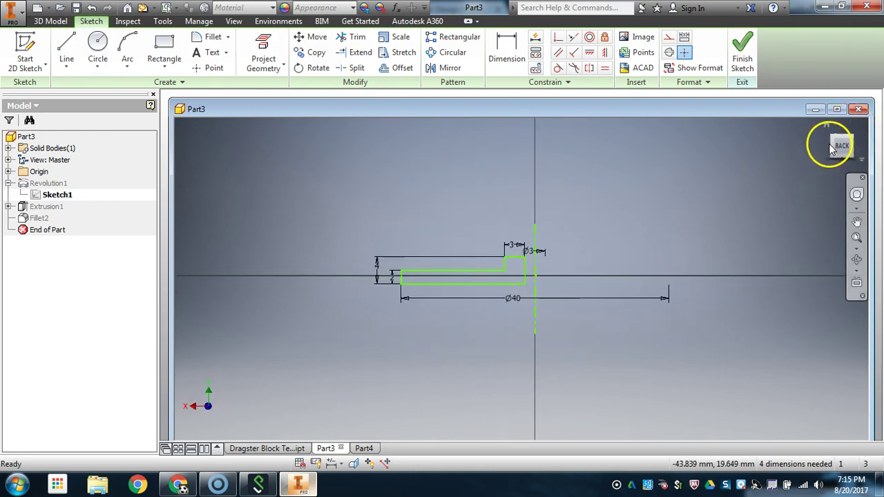
pyautogui.click(545, 289)
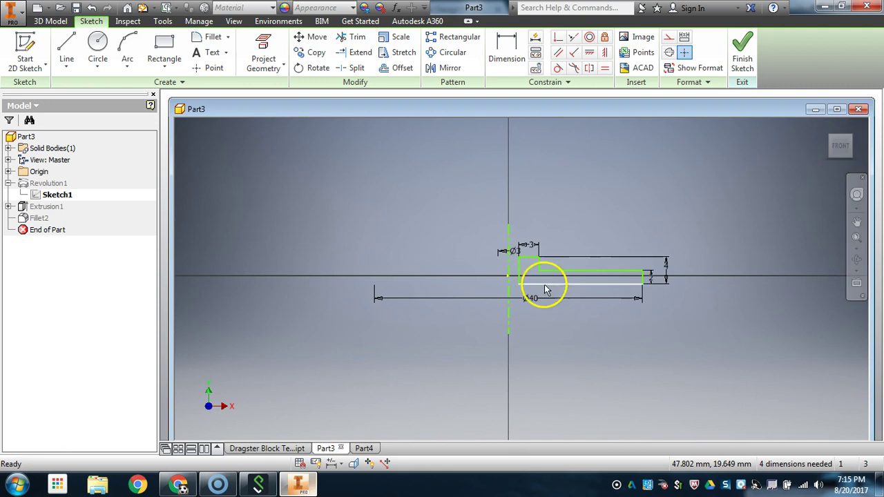
pyautogui.scroll(3, 529, 300)
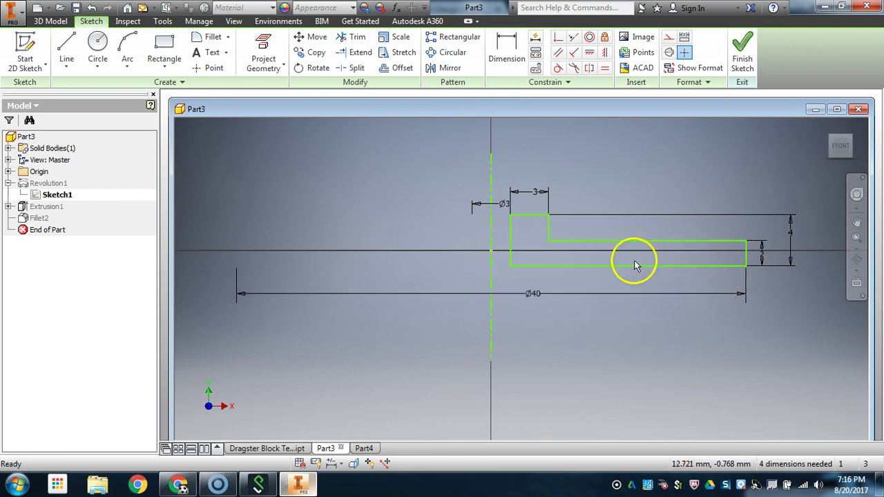
pyautogui.click(492, 272)
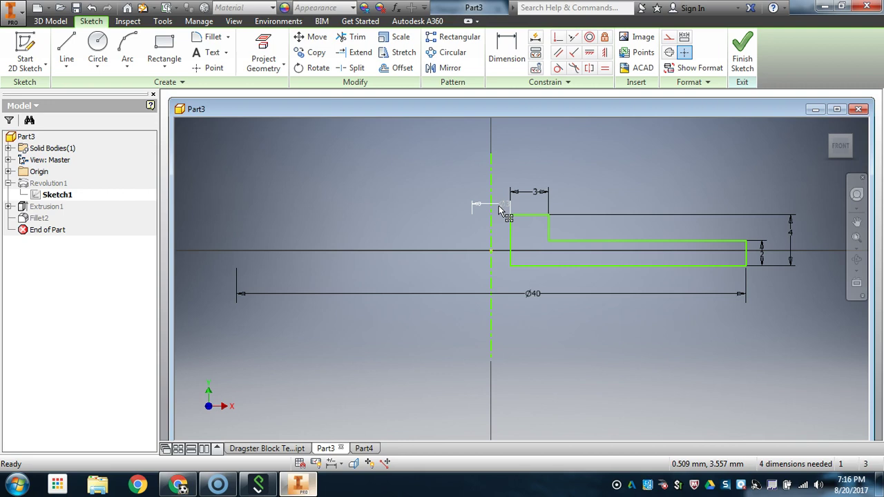
pyautogui.click(503, 210)
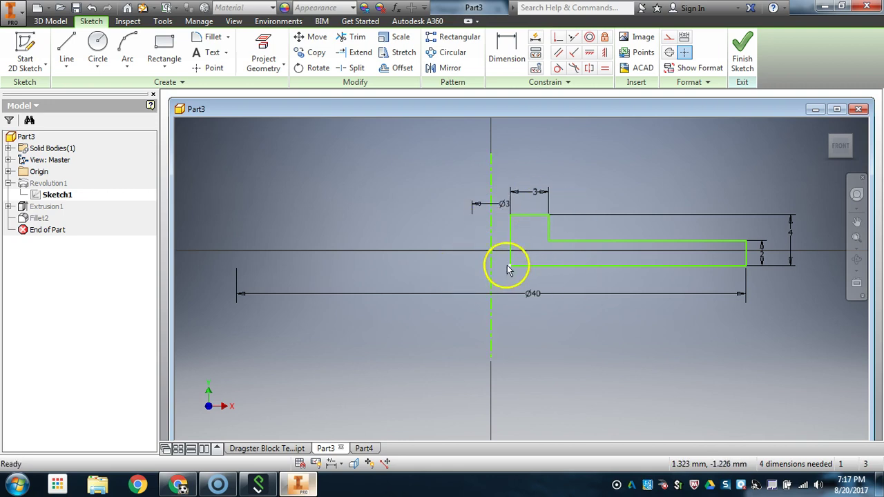
# Back in Part4, dimension the hole's left edge to the centerline as Ø3.
pyautogui.click(813, 113)
pyautogui.scroll(2, 483, 237)
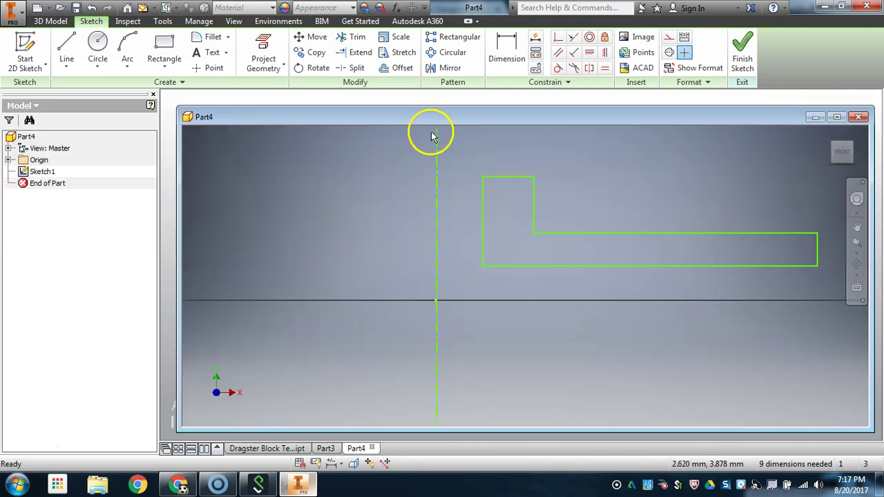
pyautogui.click(507, 61)
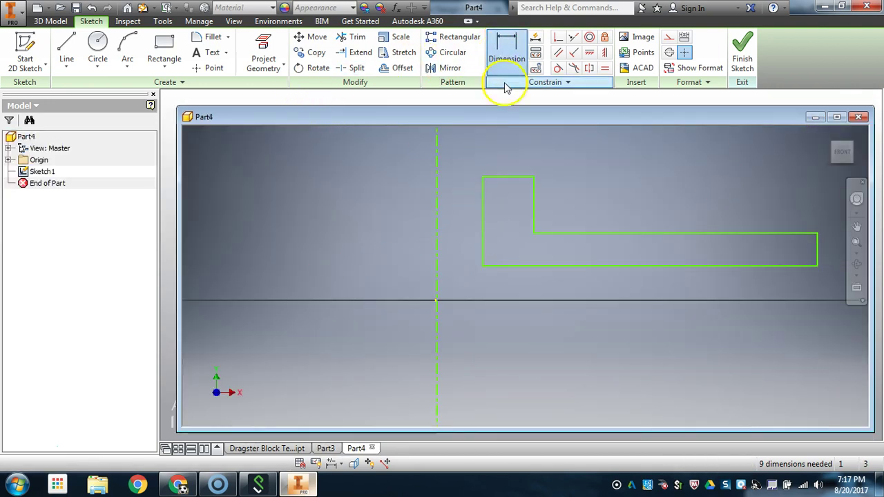
pyautogui.click(483, 241)
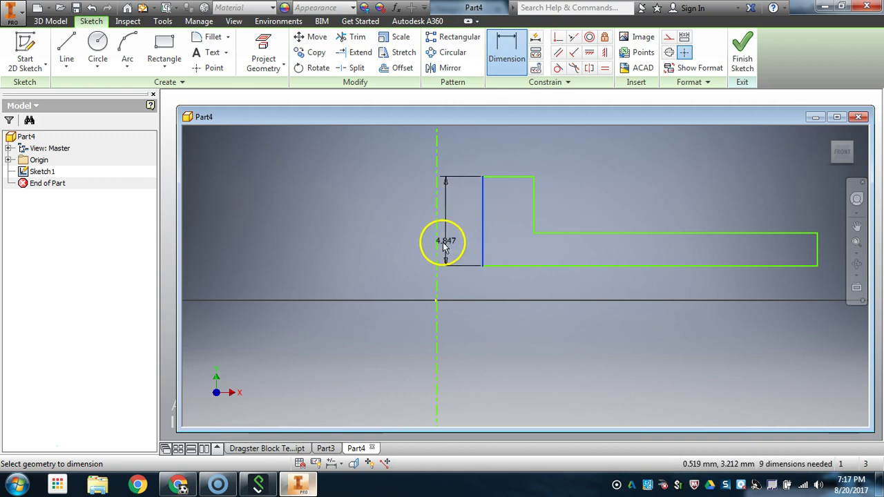
pyautogui.click(437, 235)
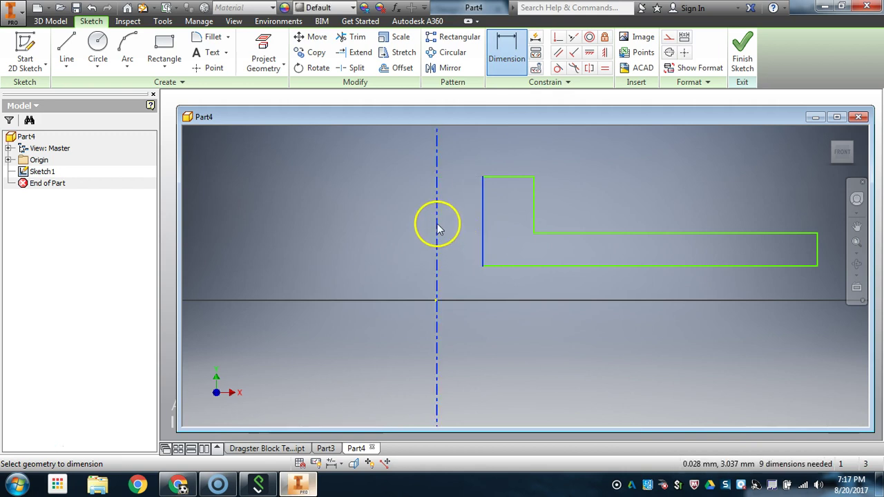
pyautogui.click(436, 160)
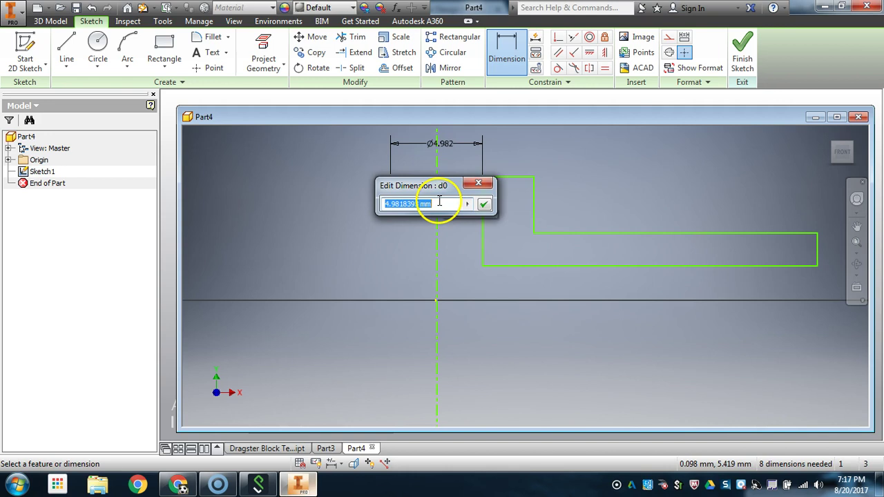
pyautogui.write('3')
pyautogui.press('Return')
# Add a 40 mm outer diameter dimension from the centerline.
pyautogui.scroll(3, 442, 221)
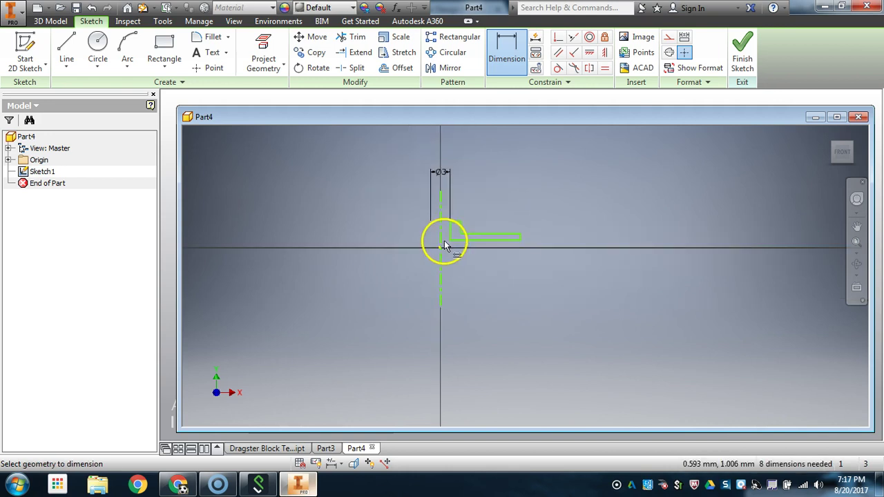
pyautogui.scroll(-2, 444, 220)
pyautogui.scroll(2, 446, 196)
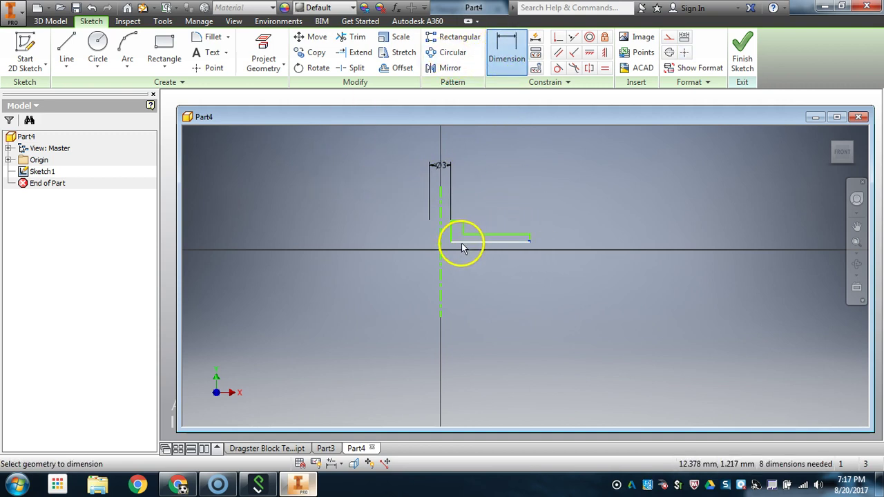
pyautogui.click(441, 250)
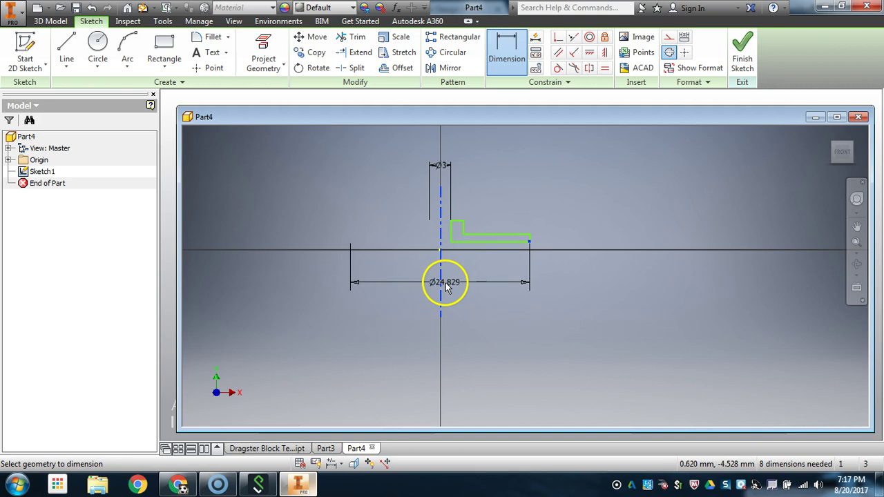
pyautogui.click(460, 283)
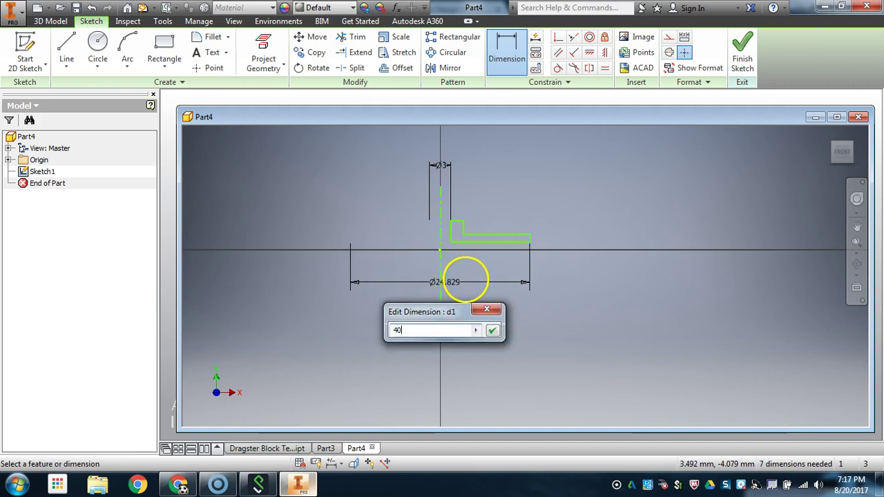
pyautogui.write('40')
pyautogui.press('Return')
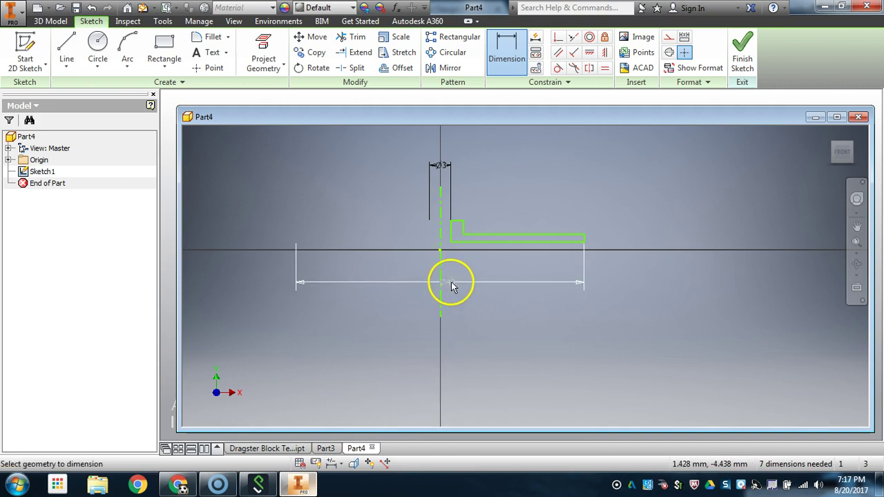
# Change the outer diameter to 30 mm, then restore it to 40 mm.
pyautogui.doubleClick(450, 287)
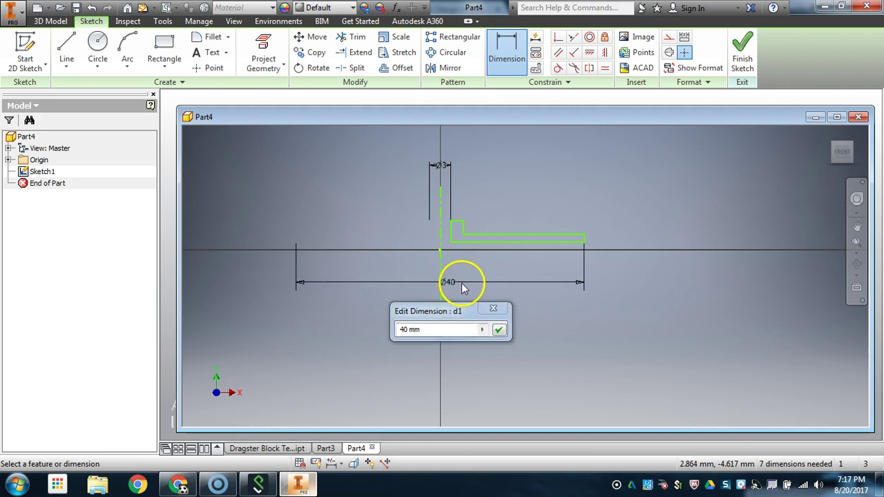
pyautogui.doubleClick(423, 329)
pyautogui.click(424, 329)
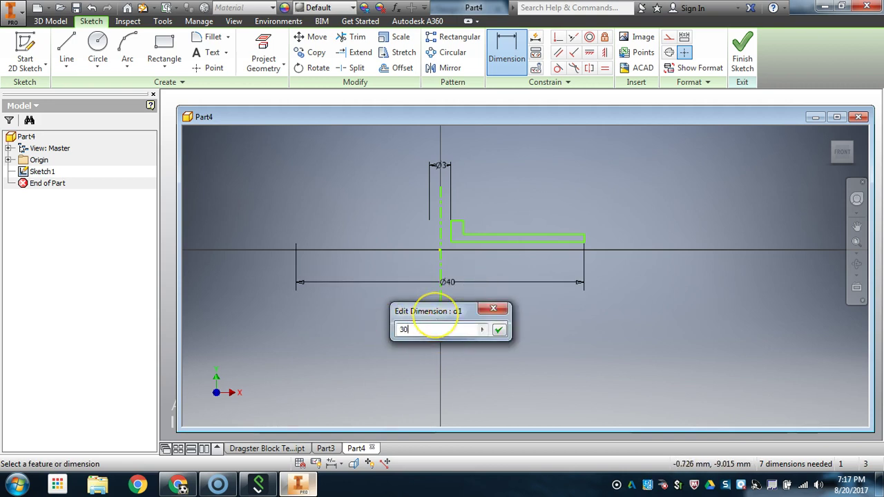
pyautogui.write('30')
pyautogui.press('Return')
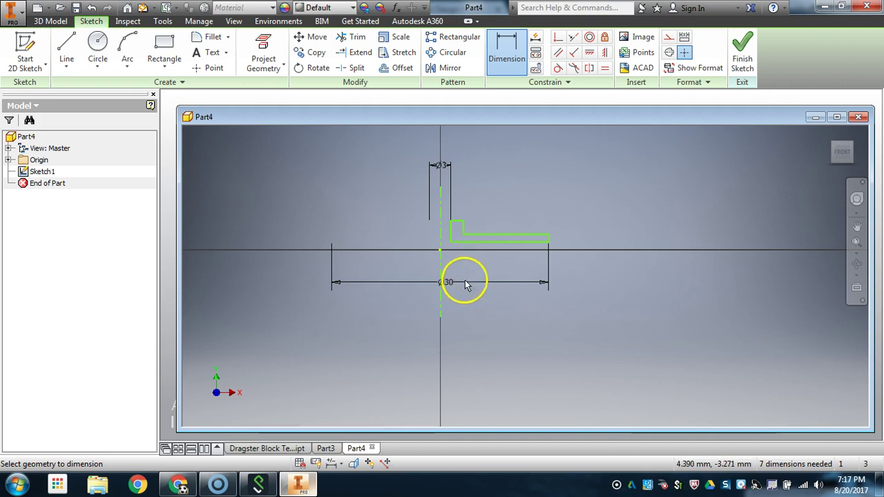
pyautogui.click(447, 285)
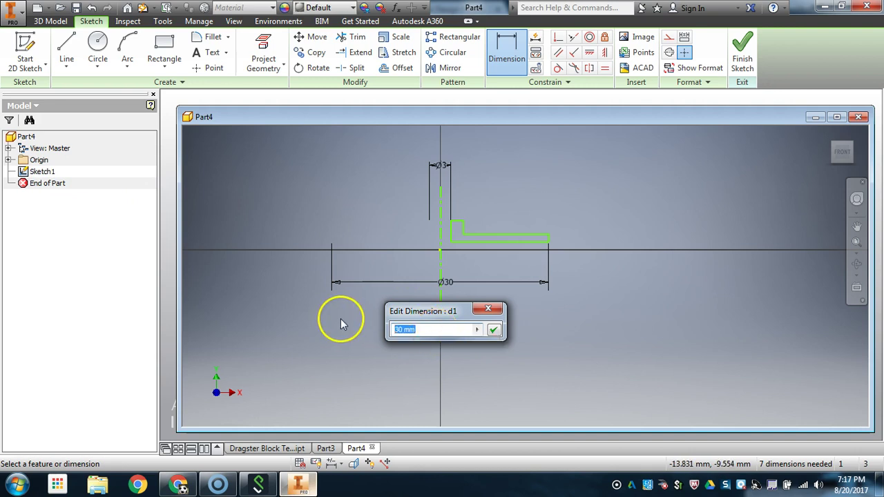
pyautogui.write('40')
pyautogui.press('Return')
pyautogui.click(484, 296)
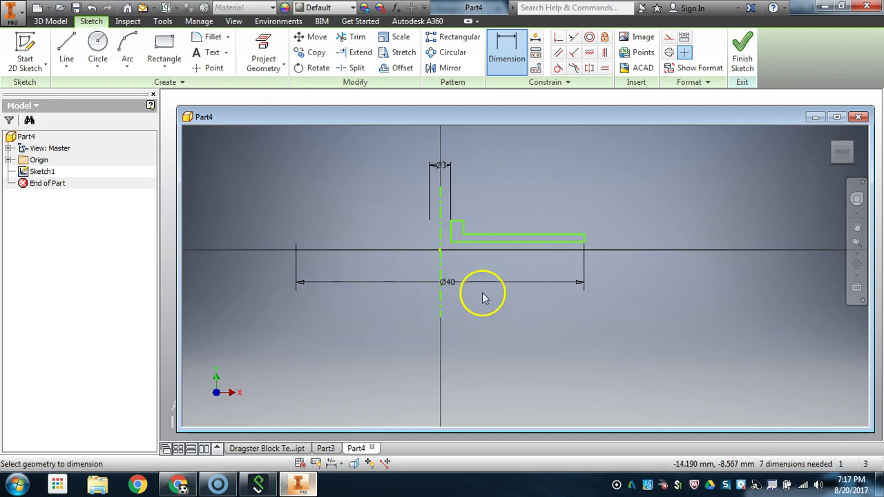
pyautogui.click(465, 219)
pyautogui.scroll(3, 465, 219)
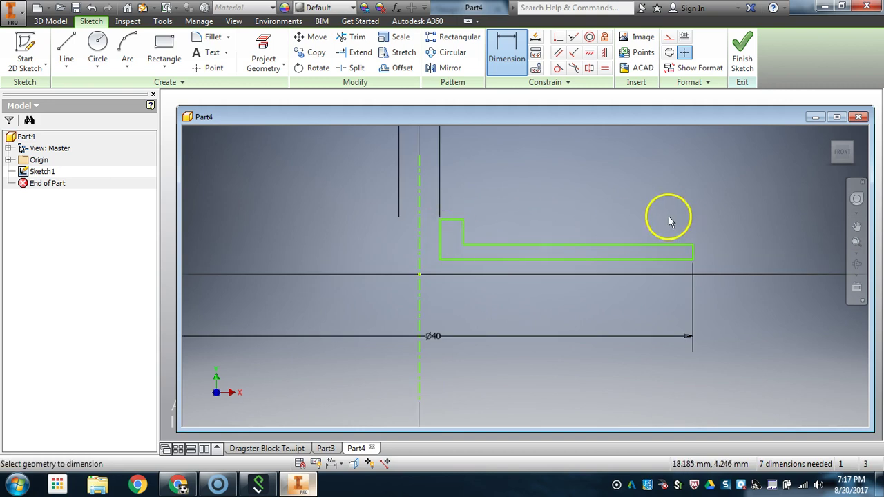
# Dimension the rim's short end line and bring up the design specifications sheet.
pyautogui.click(690, 250)
pyautogui.click(707, 253)
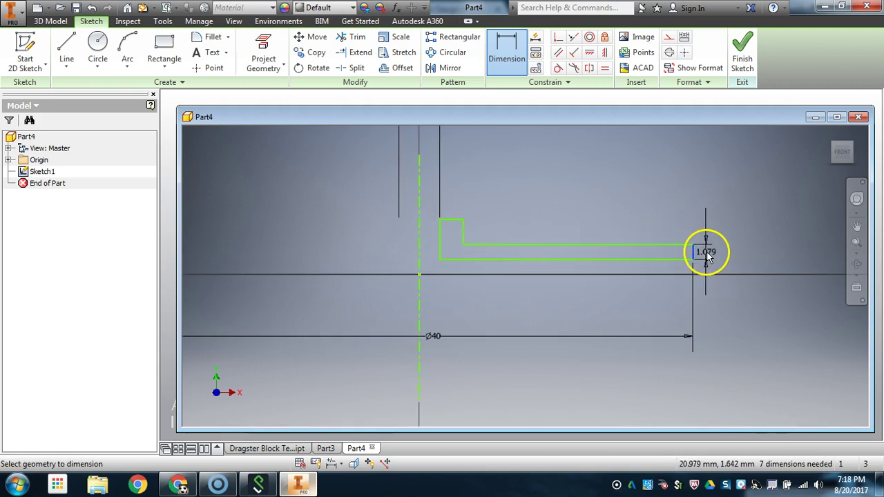
pyautogui.click(178, 484)
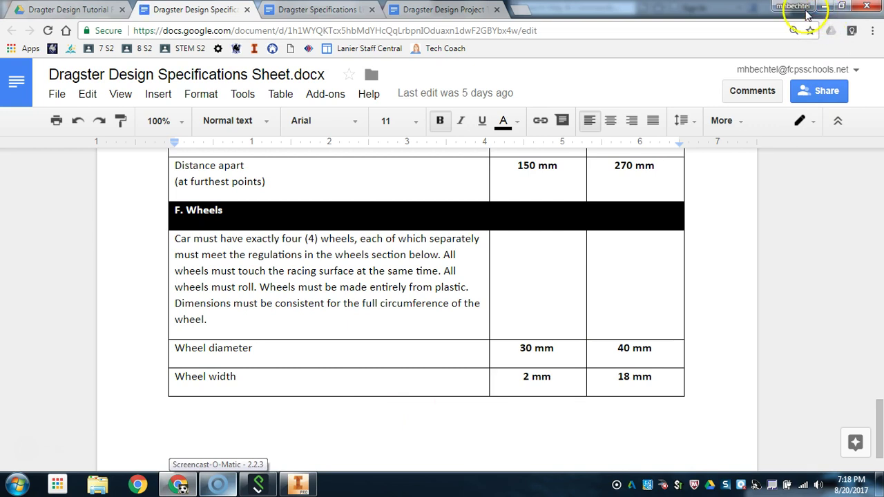
# After reading the wheel diameter and width limits, return to the Inventor sketch.
pyautogui.click(298, 483)
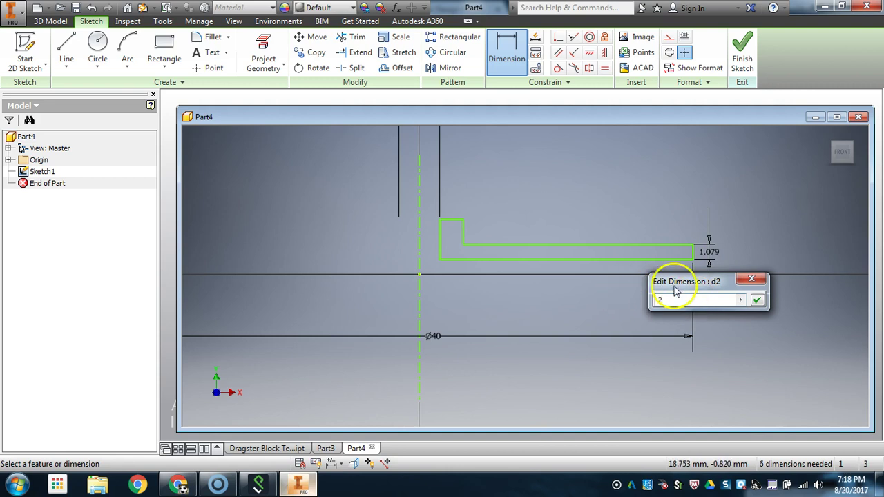
# Set the rim-end thickness to 2 mm and dimension the hub height as 4 mm.
pyautogui.click(757, 300)
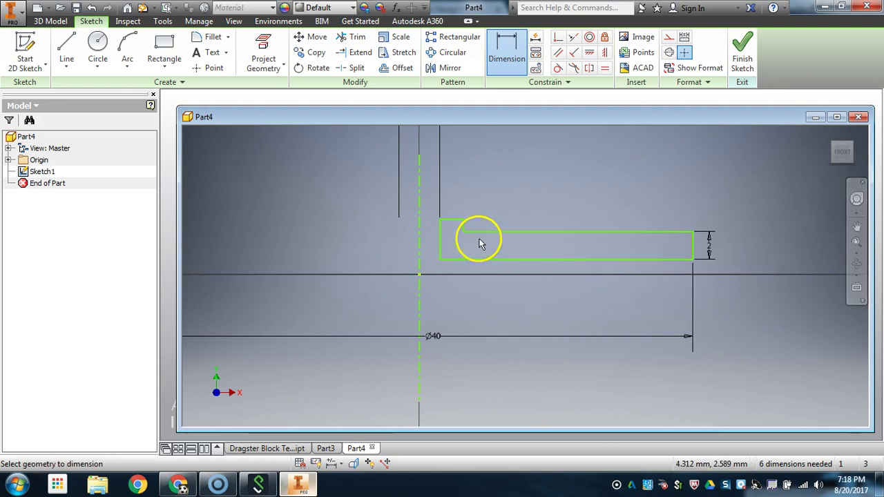
pyautogui.click(440, 259)
pyautogui.click(741, 235)
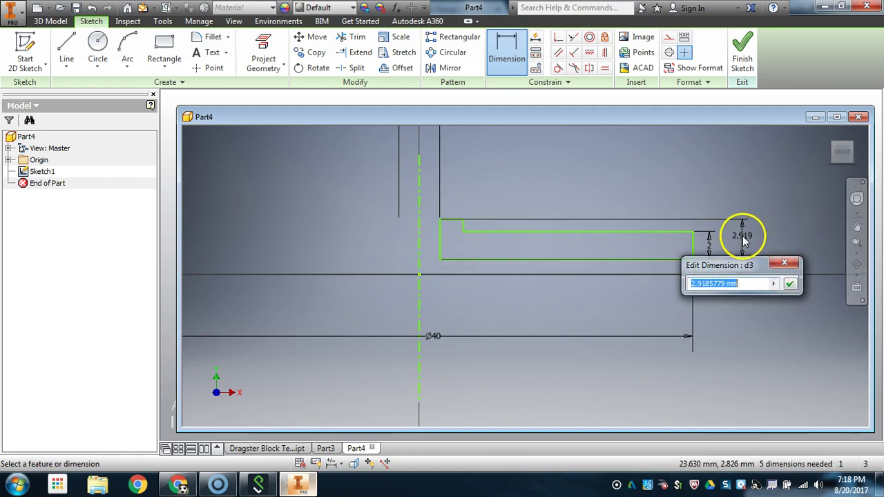
pyautogui.press('Return')
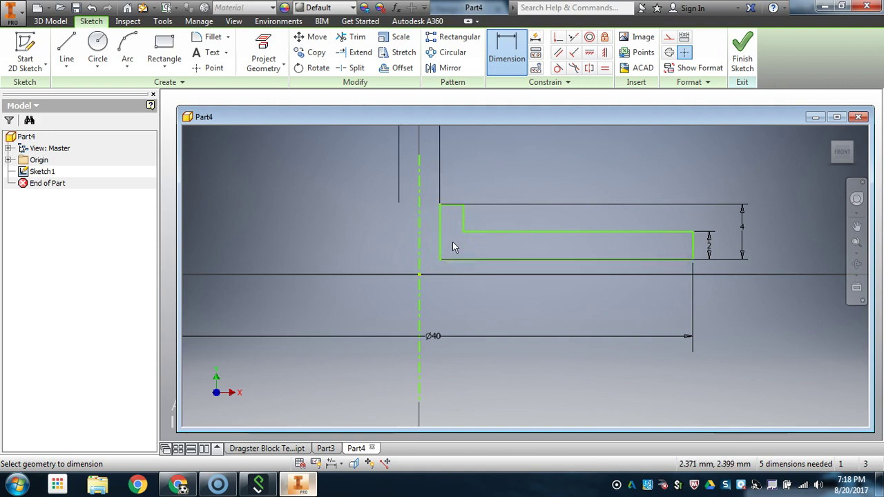
# Select several profile lines and pick the bottom line for another dimension.
pyautogui.click(439, 250)
pyautogui.click(451, 239)
pyautogui.click(464, 254)
pyautogui.click(453, 212)
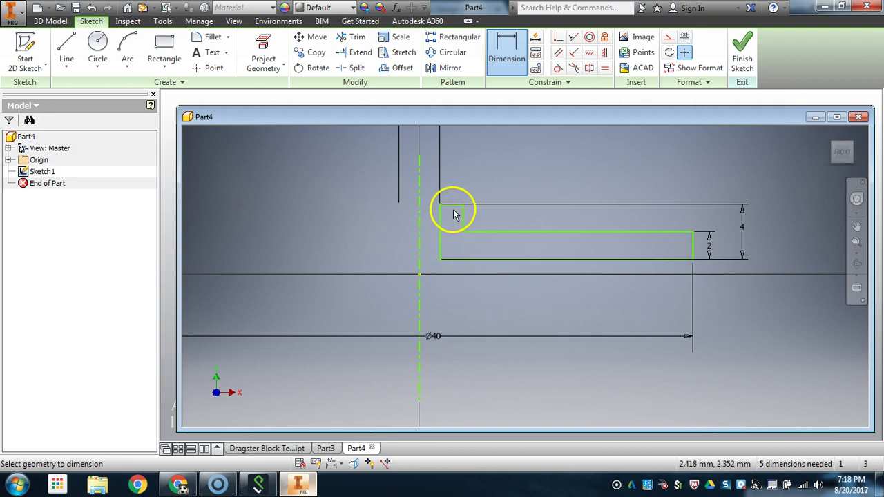
pyautogui.click(455, 254)
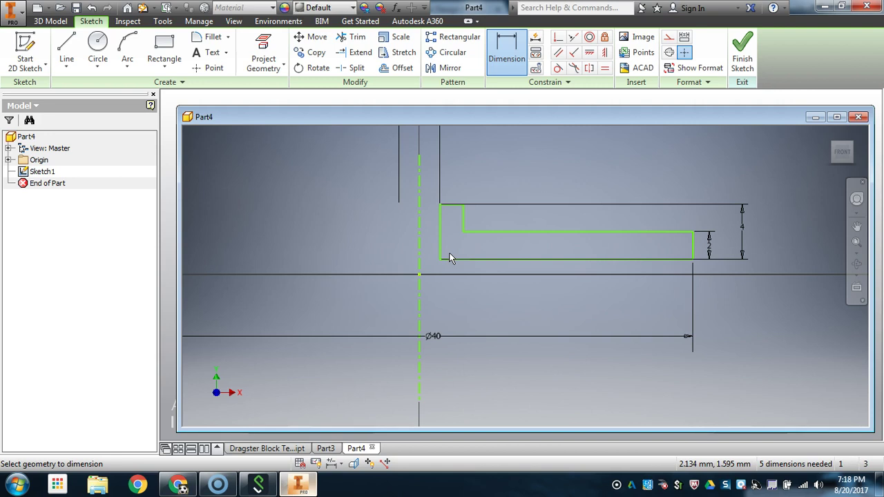
pyautogui.click(544, 260)
pyautogui.scroll(2, 542, 290)
pyautogui.scroll(-3, 514, 240)
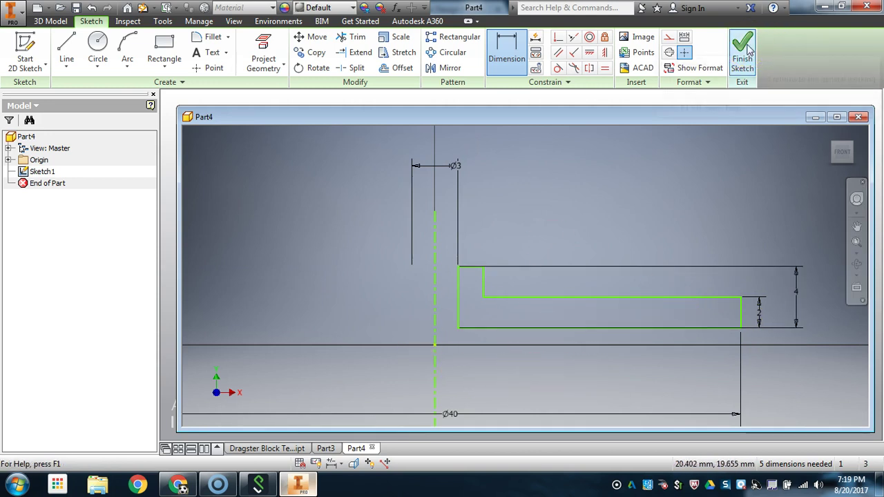
# Finish the sketch and revolve the profile a full 360° around the centerline axis.
pyautogui.click(749, 52)
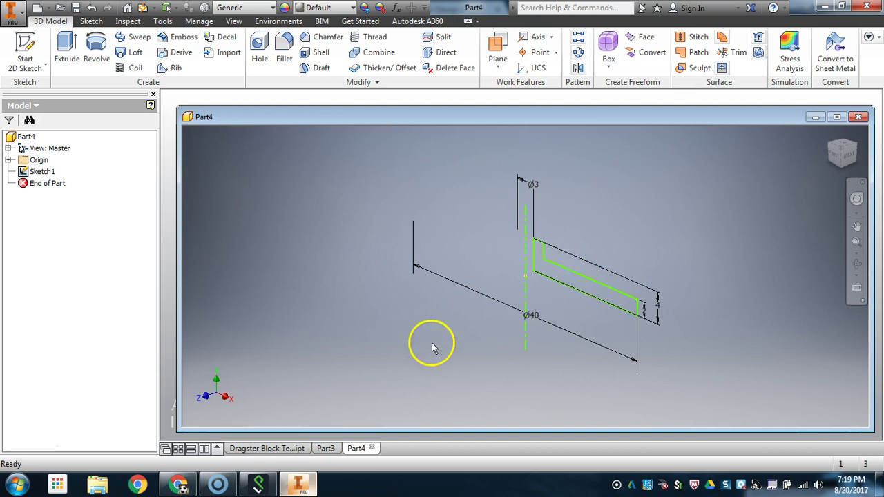
pyautogui.click(67, 63)
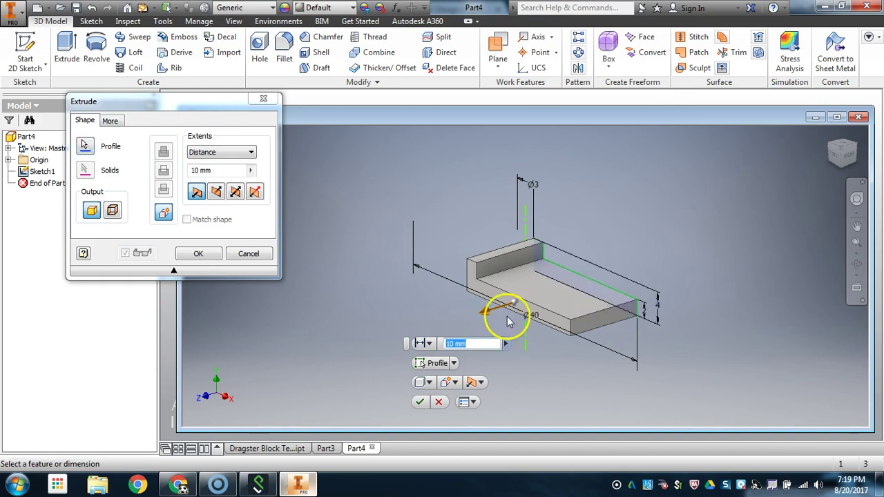
pyautogui.click(248, 253)
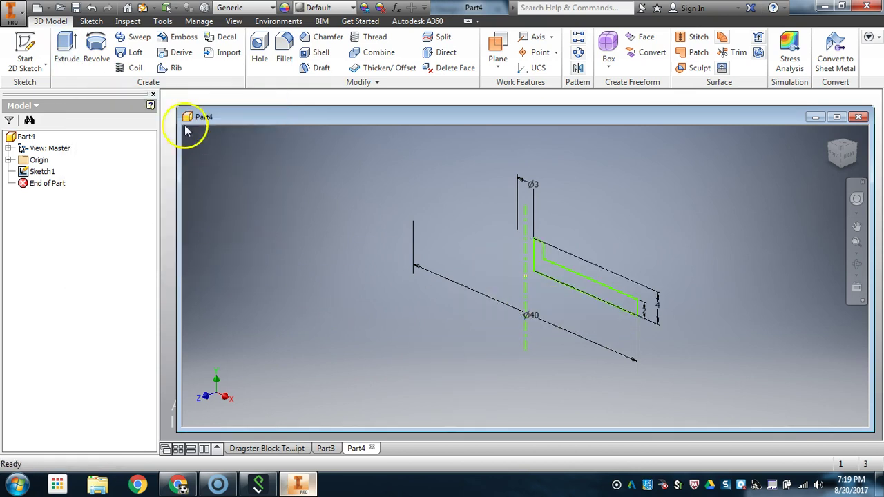
pyautogui.click(97, 59)
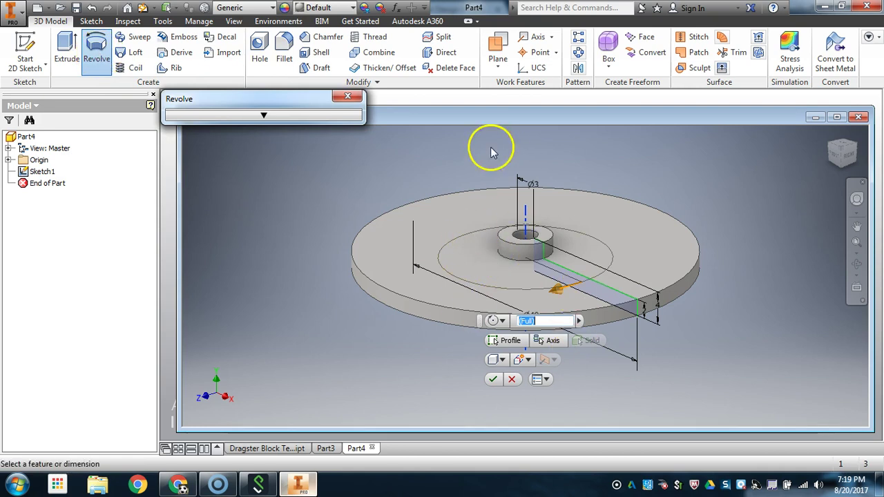
pyautogui.click(262, 116)
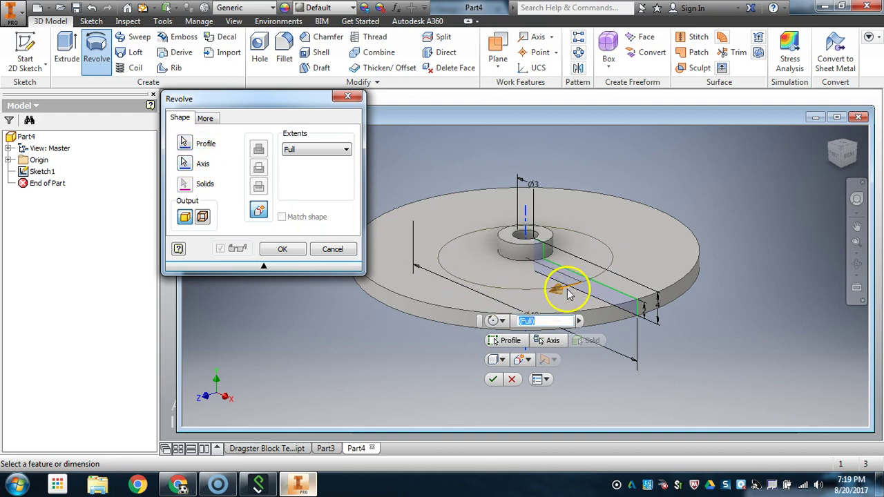
pyautogui.click(196, 164)
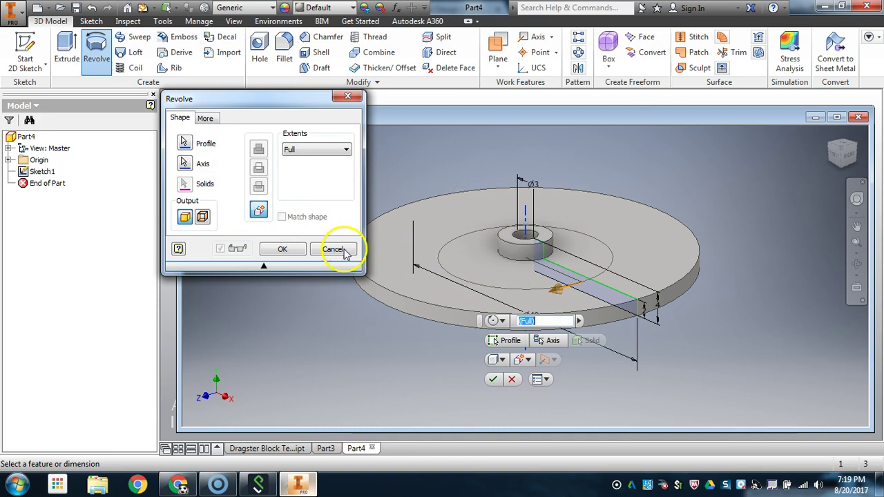
pyautogui.click(282, 248)
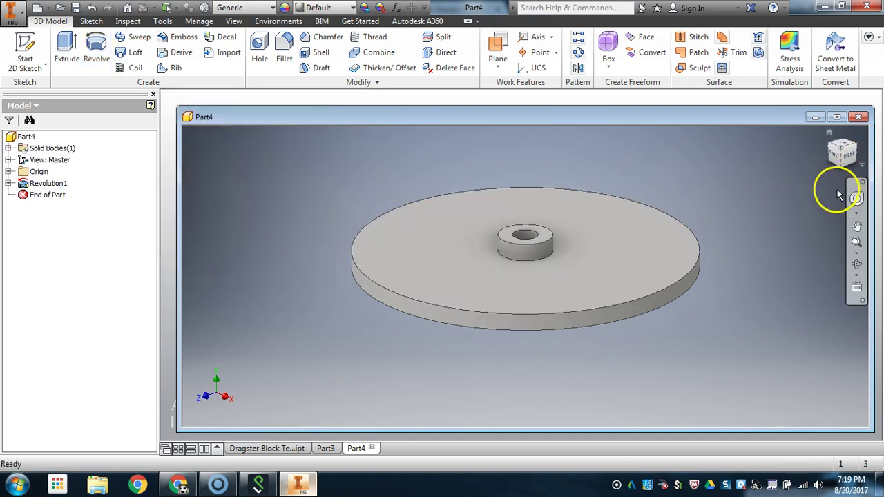
pyautogui.click(843, 148)
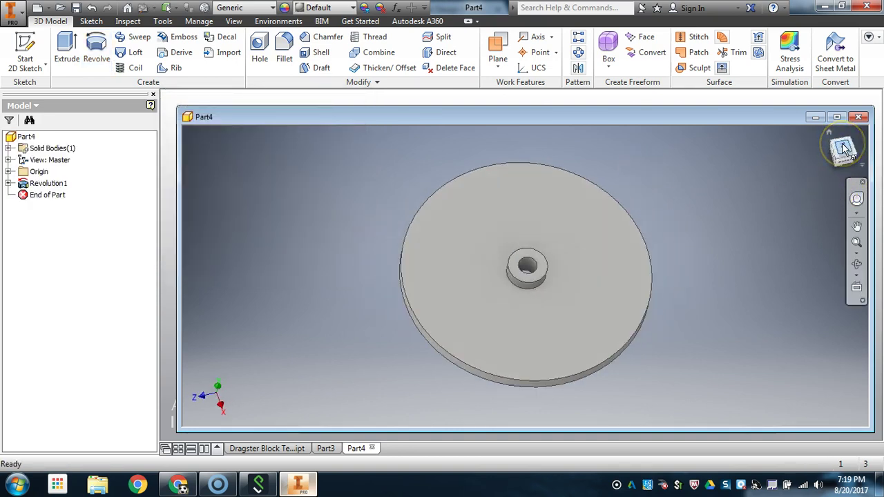
pyautogui.click(856, 136)
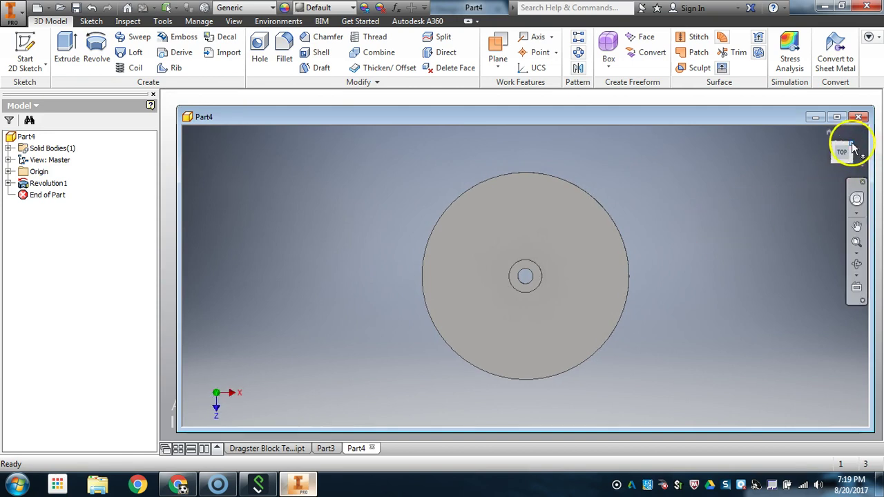
pyautogui.click(852, 148)
pyautogui.click(836, 159)
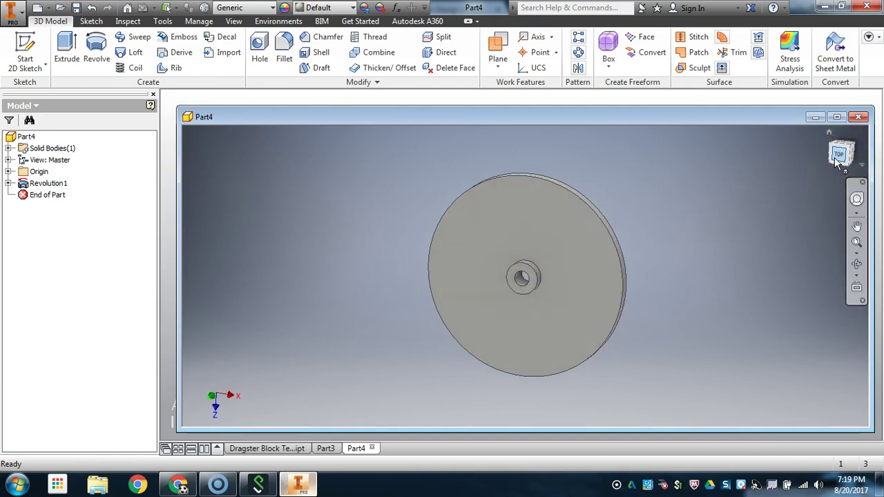
pyautogui.click(850, 153)
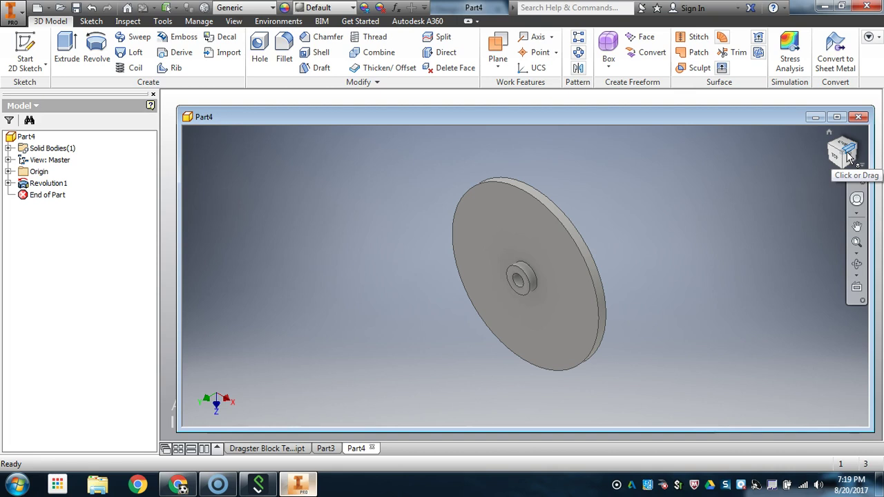
pyautogui.moveTo(849, 157); pyautogui.dragTo(822, 155)
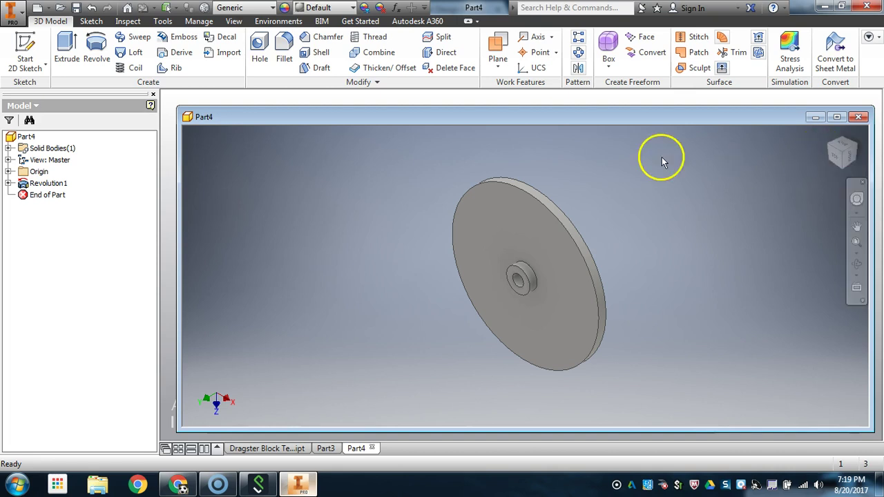
pyautogui.moveTo(569, 245)
pyautogui.keyDown('shift'); pyautogui.mouseDown(button='middle')
pyautogui.moveTo(592, 248)
pyautogui.moveTo(573, 275)
pyautogui.moveTo(607, 281)
pyautogui.moveTo(544, 297)
pyautogui.moveTo(573, 244)
pyautogui.moveTo(586, 245)
pyautogui.mouseUp(button='middle'); pyautogui.keyUp('shift')
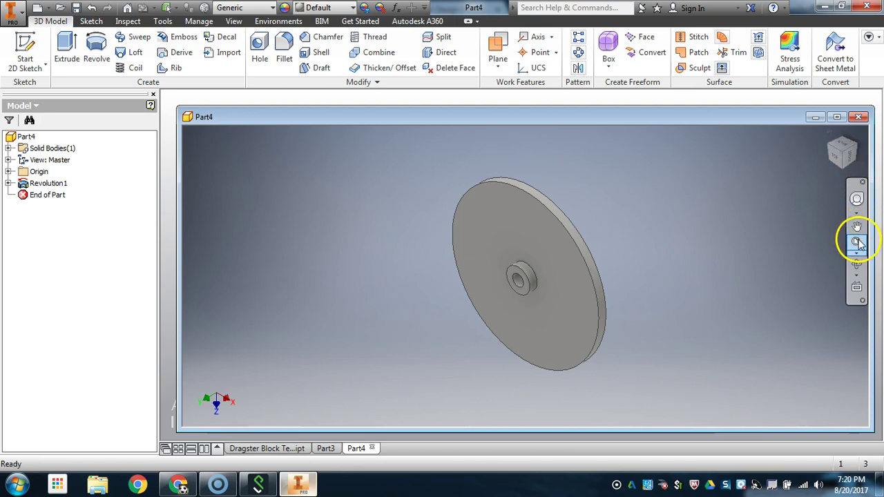
# Look at the disc's flat face head-on and start a new sketch on it.
pyautogui.click(856, 287)
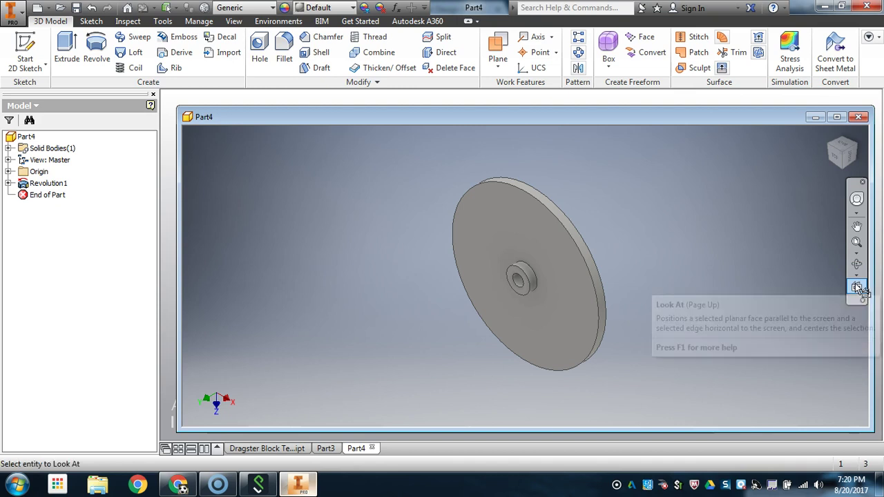
pyautogui.click(525, 231)
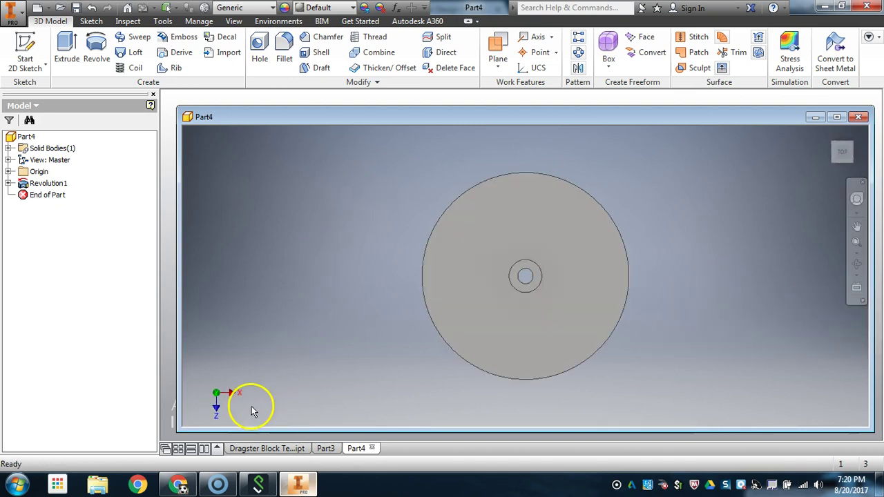
pyautogui.click(24, 47)
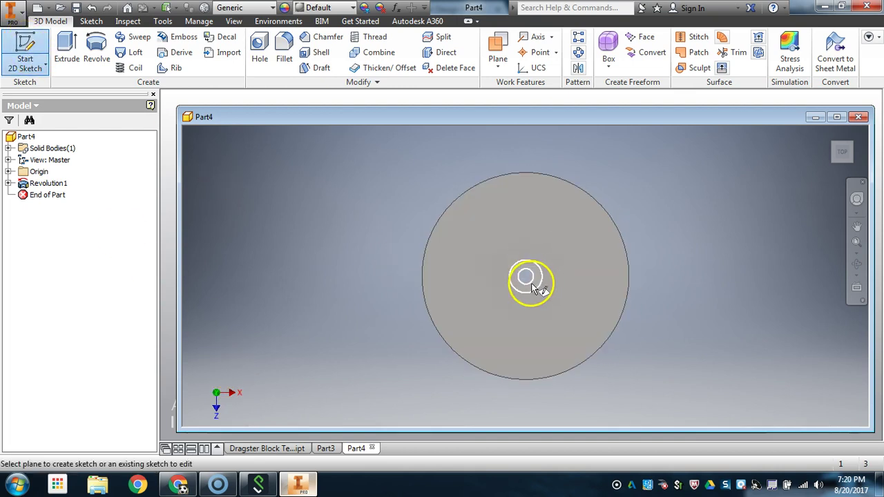
pyautogui.click(572, 226)
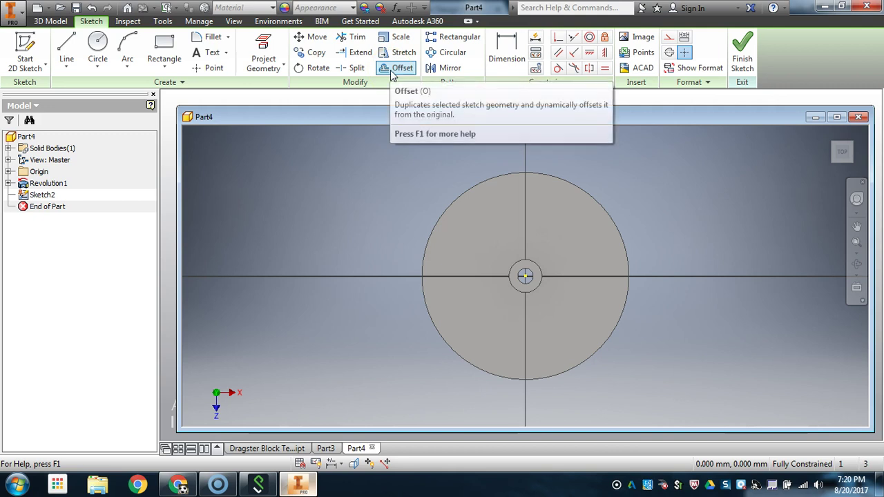
# Try offsetting geometry with a window selection, then switch to Project Geometry.
pyautogui.click(398, 69)
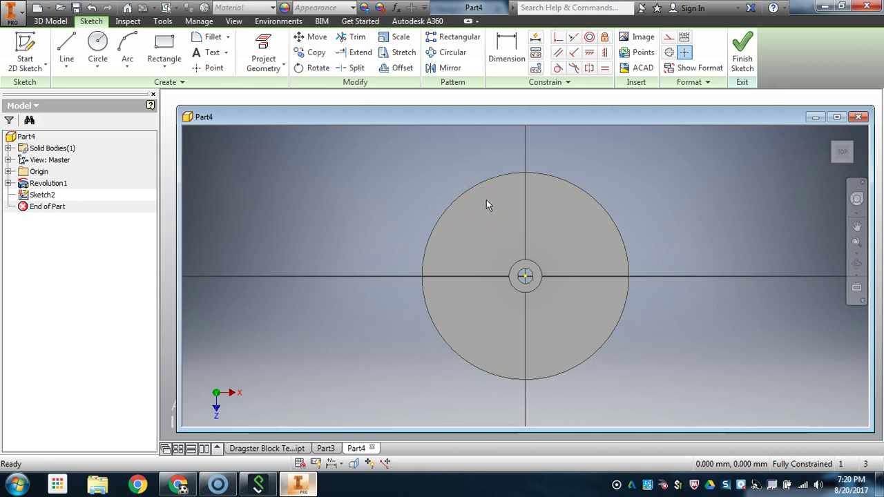
pyautogui.moveTo(486, 204)
pyautogui.mouseDown()
pyautogui.moveTo(506, 216)
pyautogui.moveTo(479, 195)
pyautogui.moveTo(507, 218)
pyautogui.moveTo(476, 199)
pyautogui.moveTo(487, 208)
pyautogui.moveTo(478, 209)
pyautogui.moveTo(412, 118)
pyautogui.mouseUp()
pyautogui.click(354, 68)
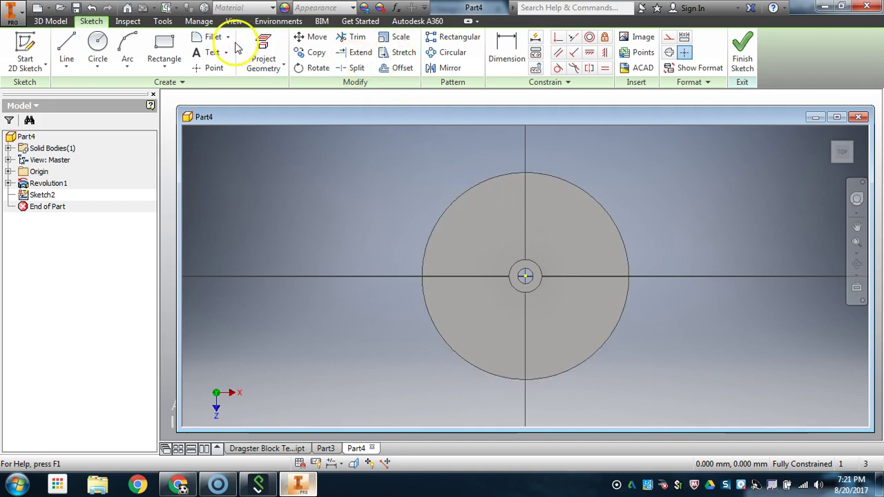
pyautogui.click(265, 48)
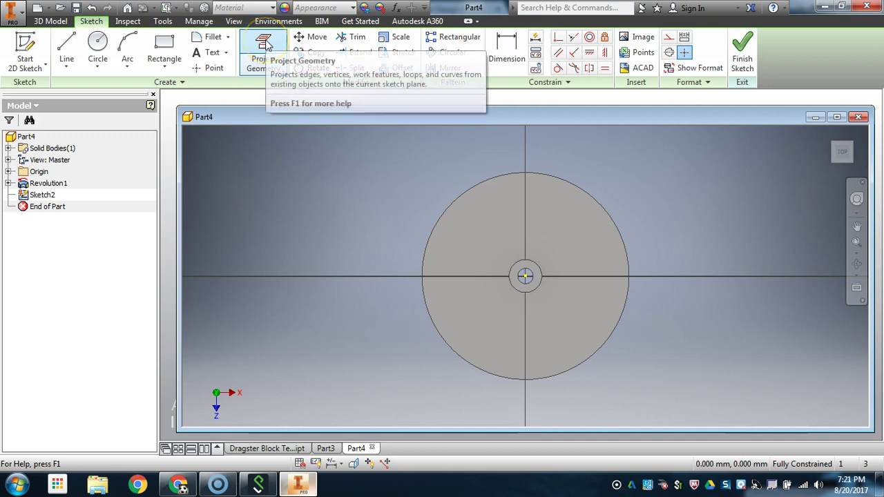
# Project the wheel's outer rim edge and centre hole edge into the sketch.
pyautogui.click(266, 42)
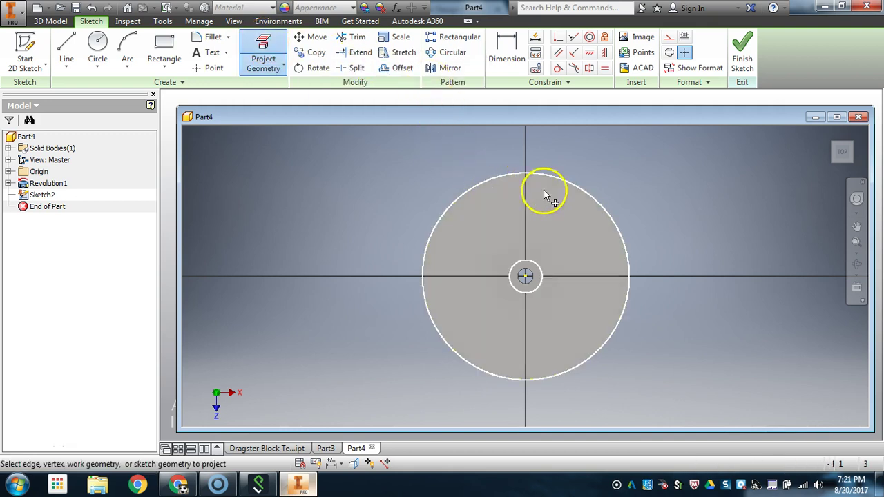
pyautogui.click(545, 245)
pyautogui.click(533, 265)
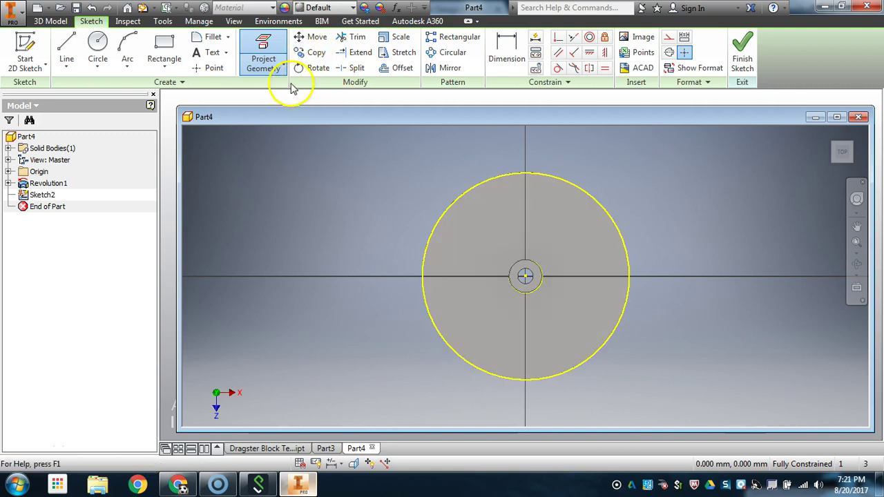
# Offset the rim circle 2 mm inward and the hub circle 2 mm outward.
pyautogui.click(400, 68)
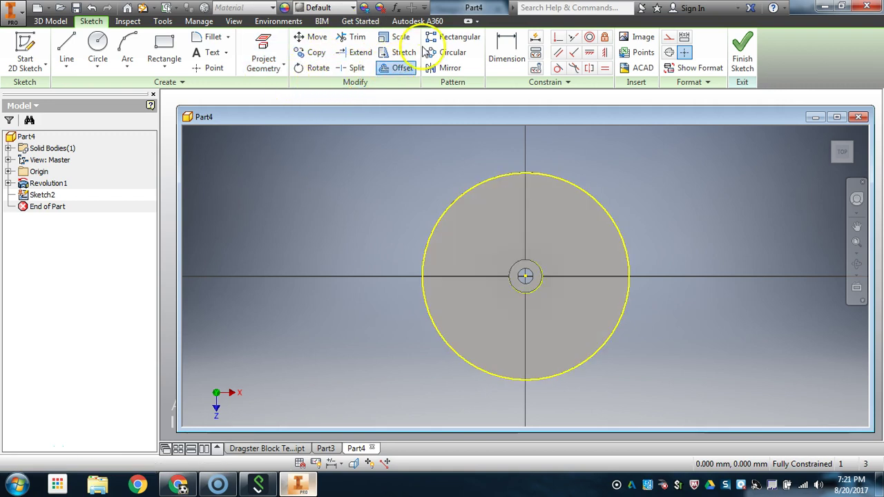
pyautogui.click(528, 178)
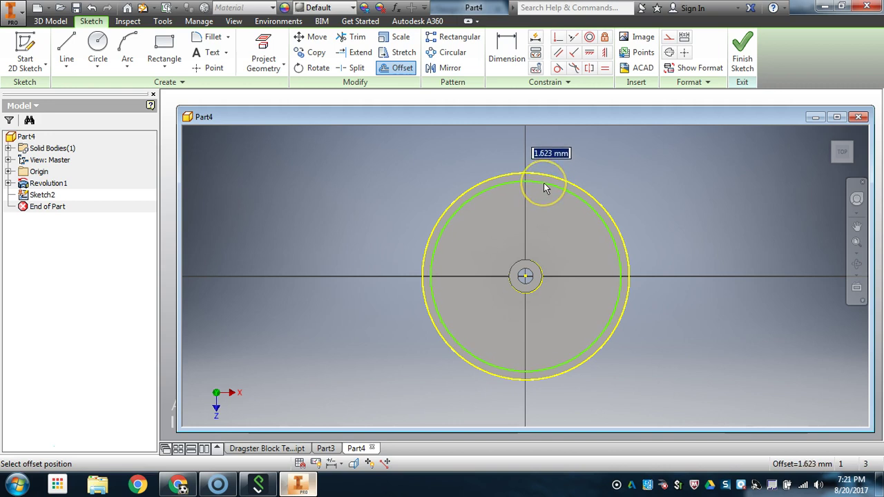
pyautogui.click(544, 182)
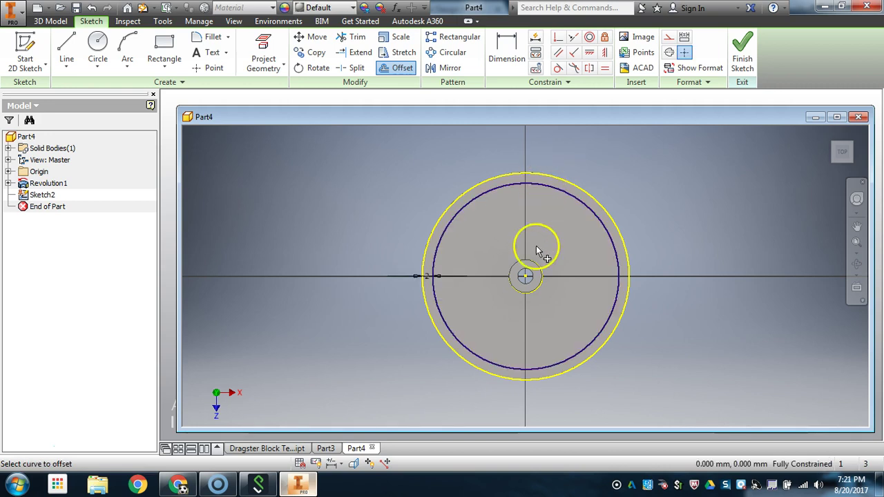
pyautogui.click(525, 266)
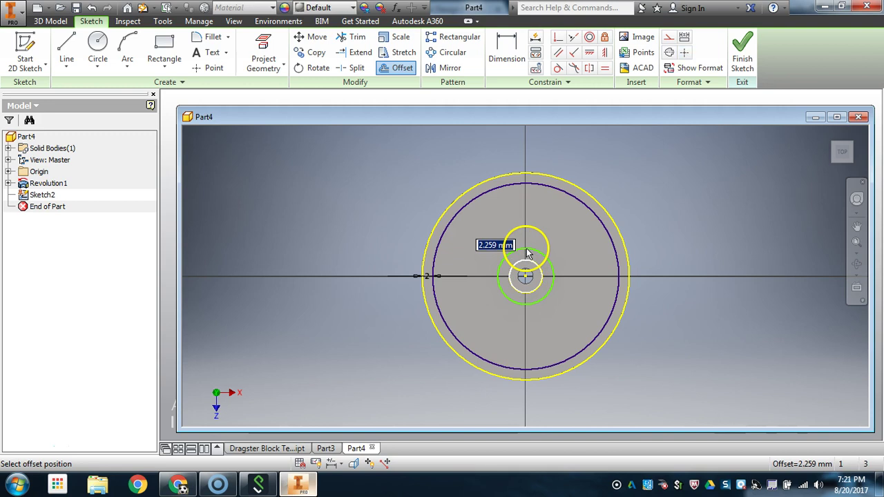
pyautogui.click(527, 252)
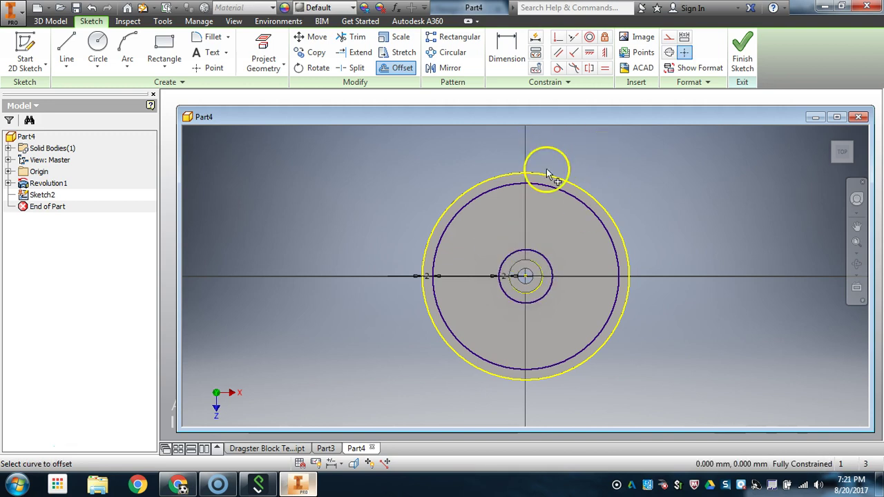
# Draw a vertical line from the inner rim circle down to the hub circle.
pyautogui.click(67, 44)
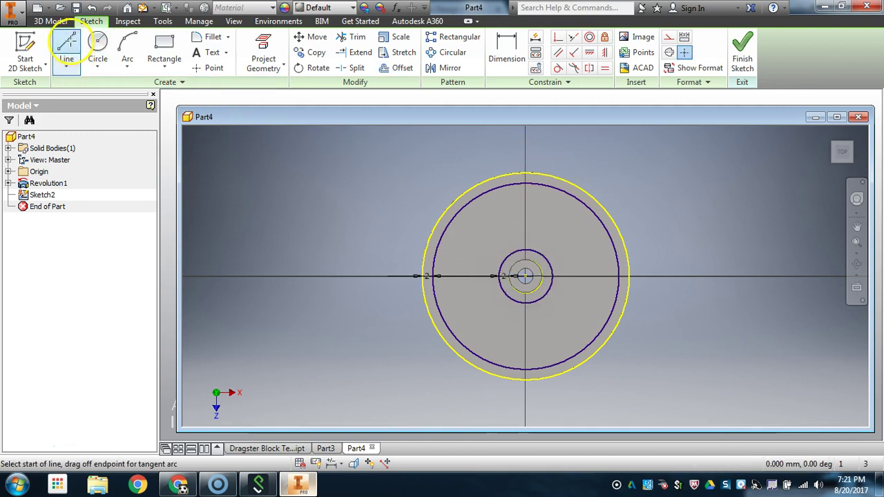
pyautogui.click(526, 182)
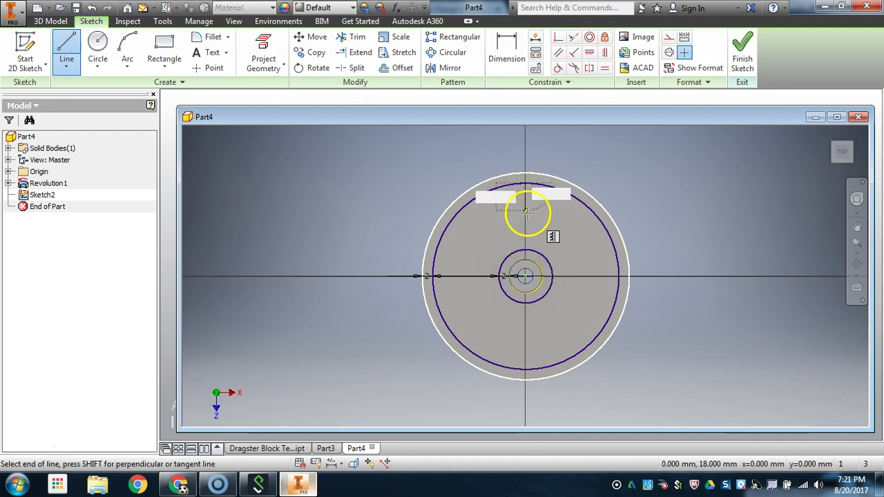
pyautogui.click(526, 249)
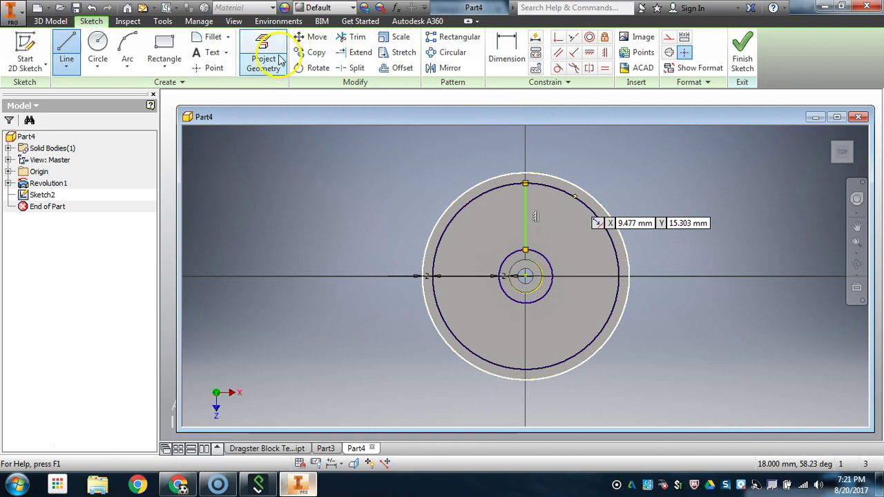
# Offset the vertical line 2 mm to the right and 2 mm to the left.
pyautogui.click(390, 69)
pyautogui.scroll(3, 565, 221)
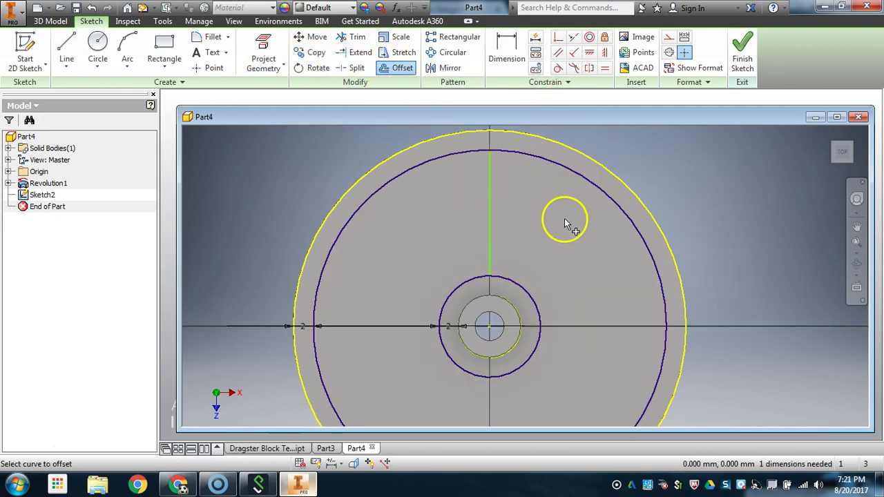
pyautogui.click(497, 221)
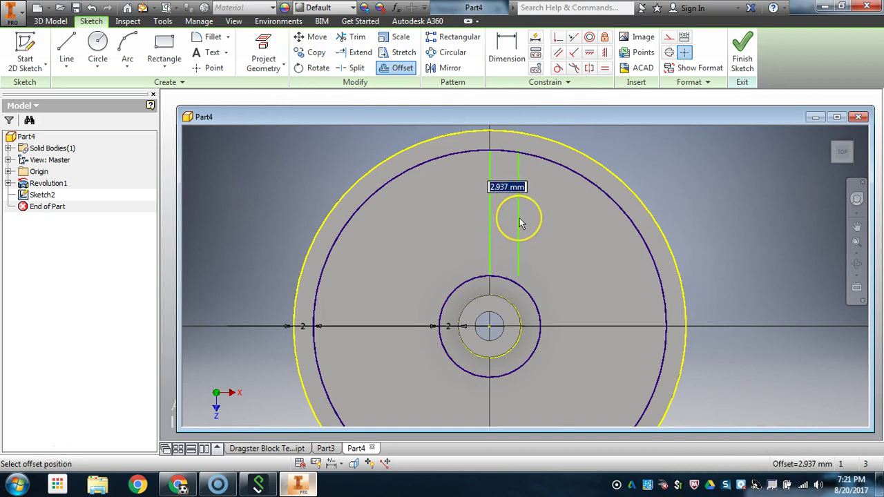
pyautogui.press('Return')
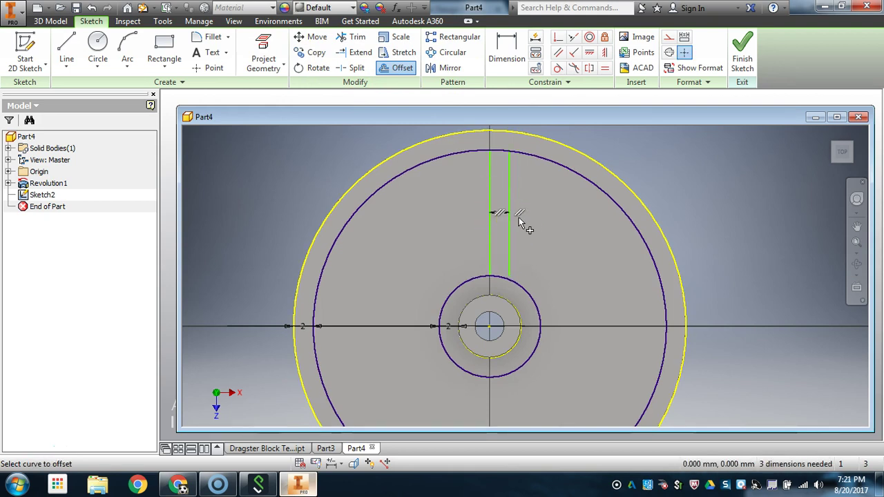
pyautogui.click(492, 201)
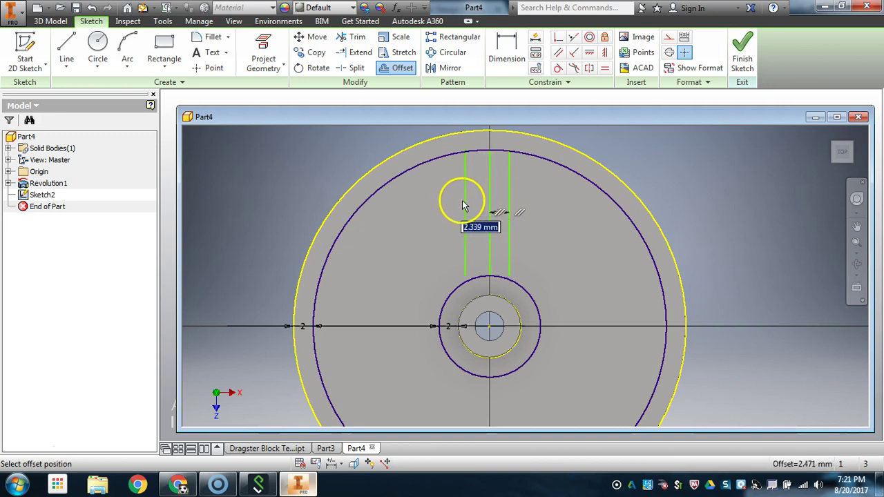
pyautogui.write('2')
pyautogui.press('Return')
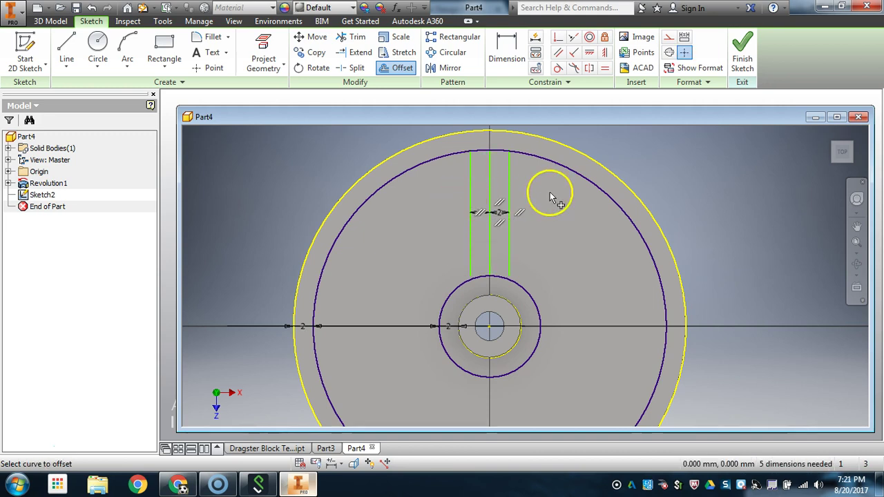
pyautogui.scroll(3, 516, 157)
pyautogui.scroll(-3, 516, 160)
pyautogui.scroll(3, 499, 154)
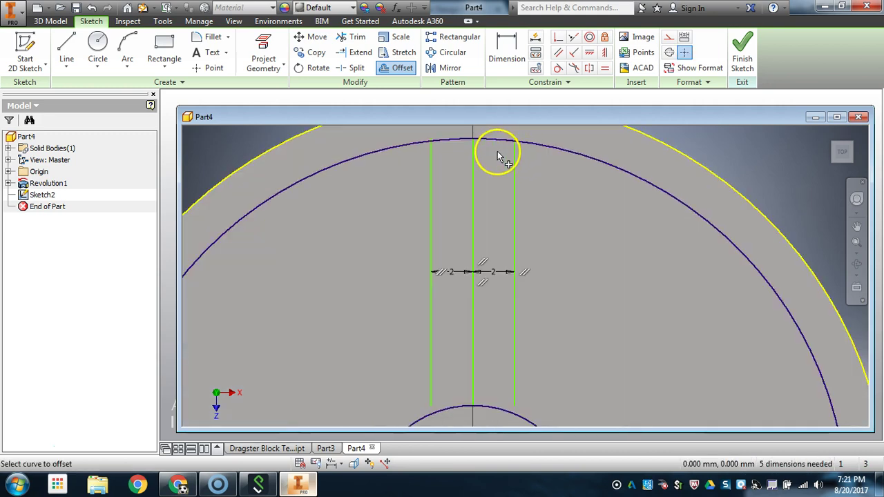
pyautogui.scroll(-3, 509, 237)
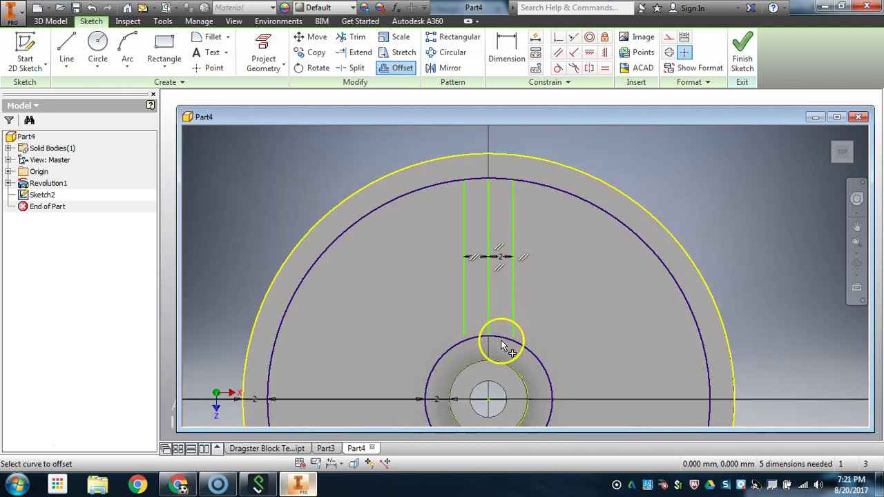
pyautogui.scroll(3, 506, 342)
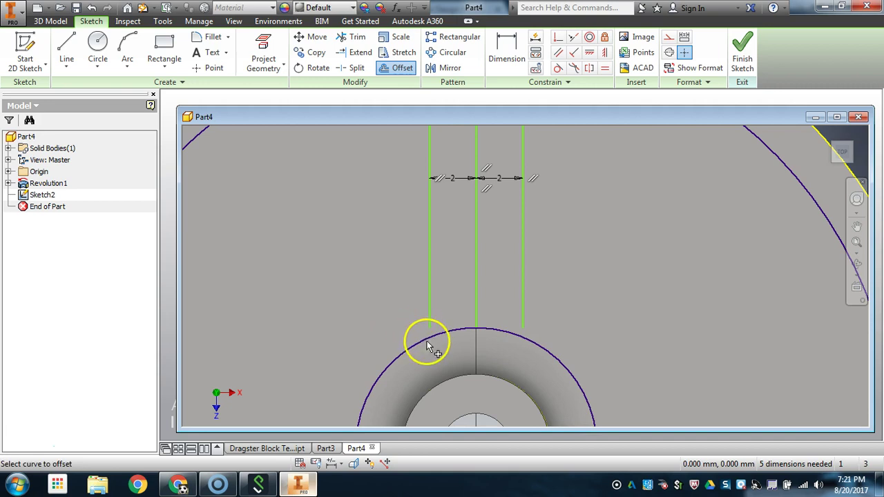
pyautogui.scroll(-3, 431, 335)
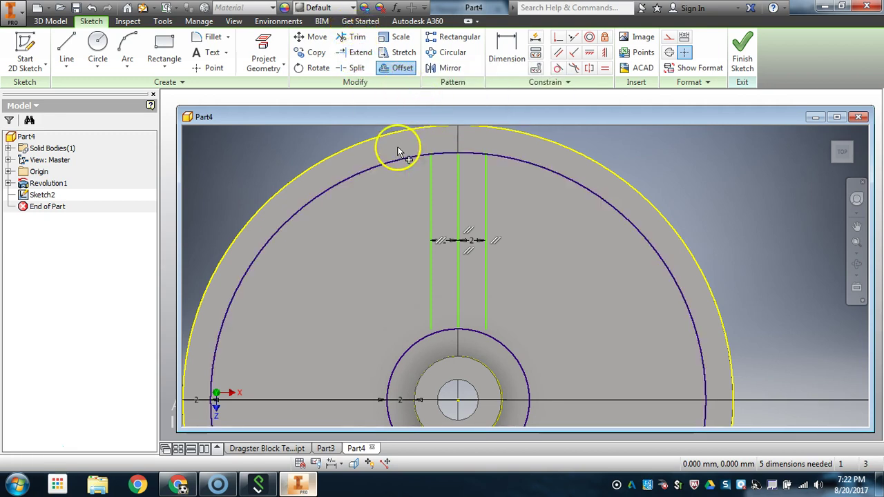
# Extend both slot side lines down to the hub circle.
pyautogui.click(356, 40)
pyautogui.scroll(-3, 432, 143)
pyautogui.scroll(4, 434, 145)
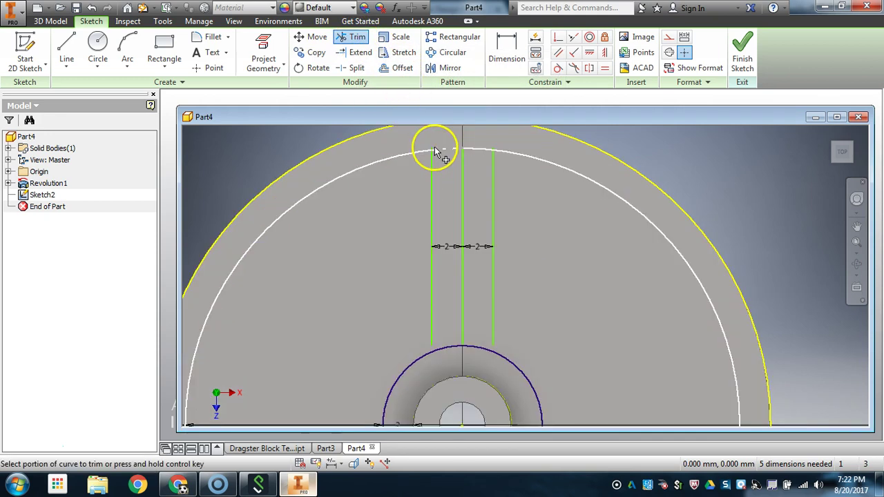
pyautogui.scroll(4, 435, 146)
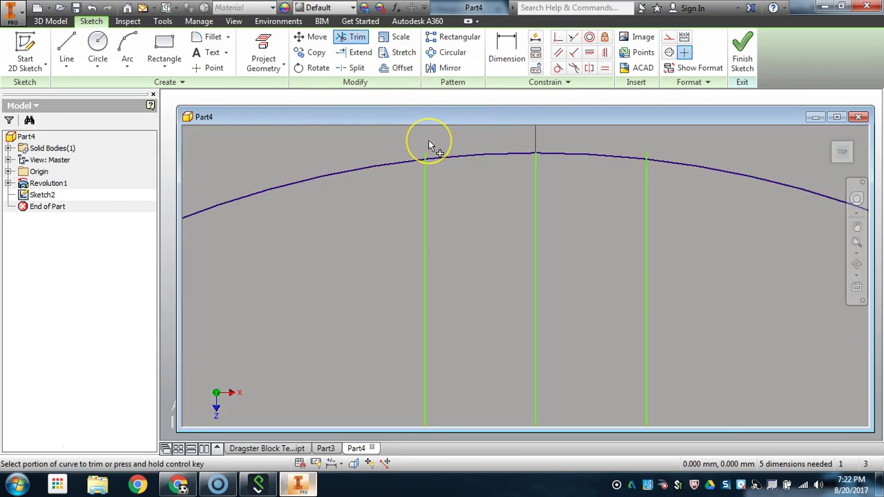
pyautogui.scroll(4, 429, 146)
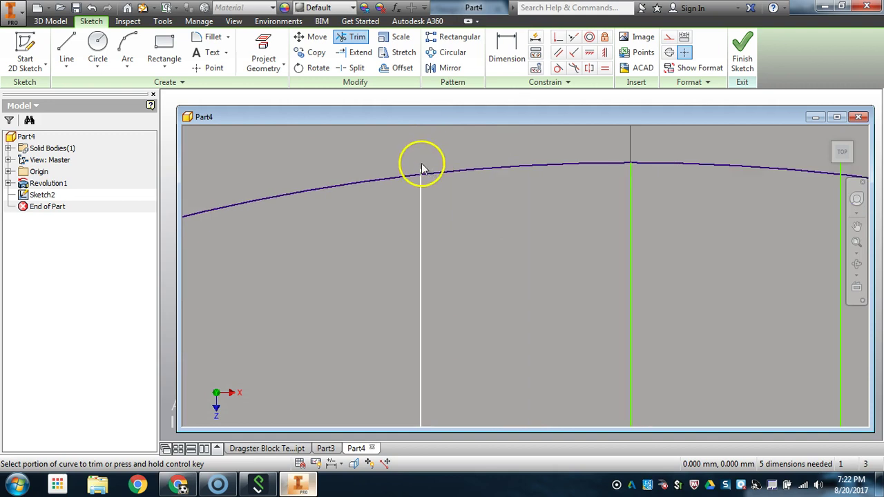
pyautogui.scroll(-4, 414, 148)
pyautogui.scroll(4, 558, 152)
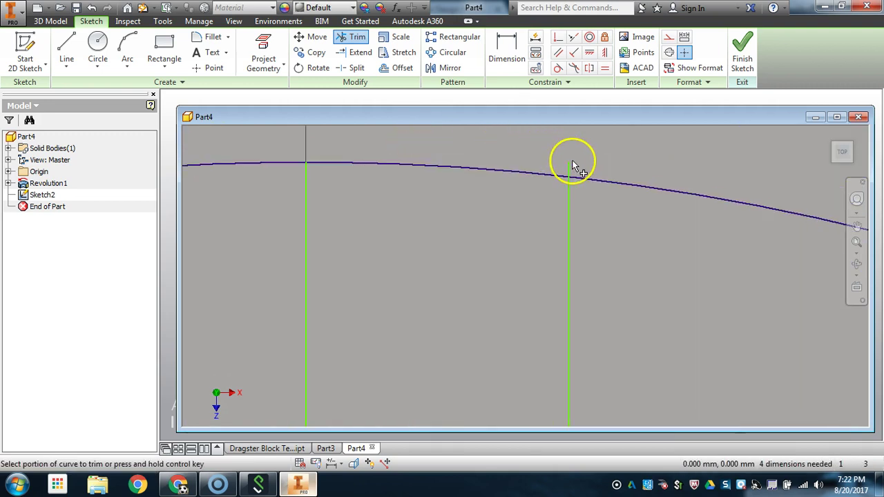
pyautogui.scroll(-6, 568, 142)
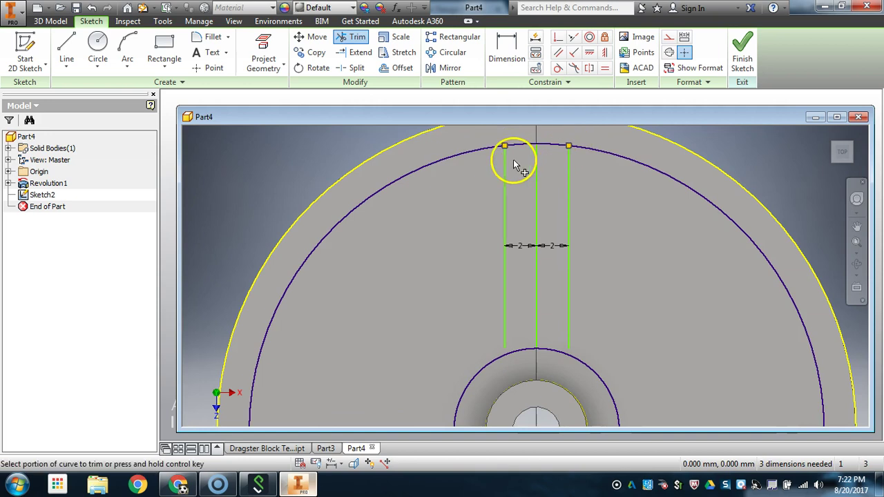
pyautogui.click(355, 52)
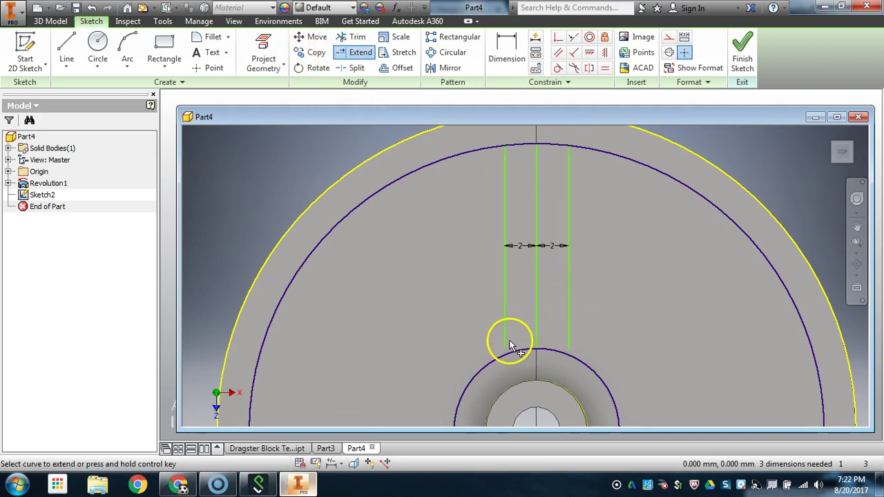
pyautogui.click(504, 336)
pyautogui.click(568, 328)
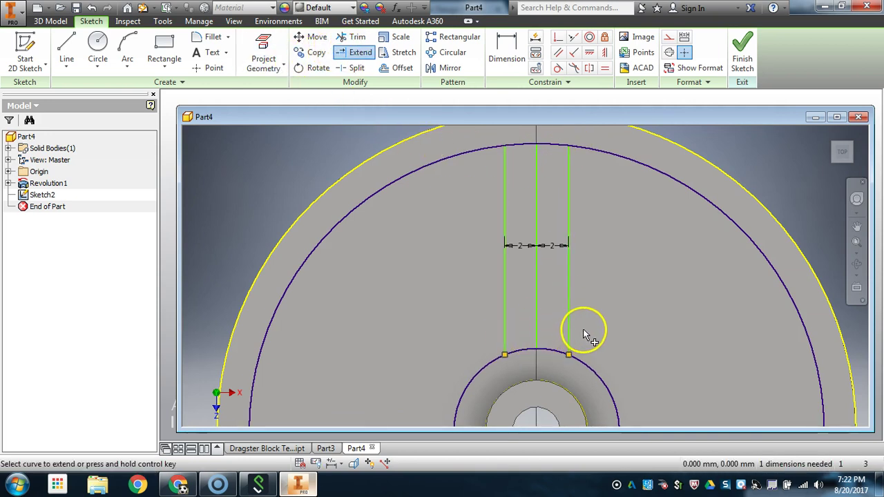
# Trim away the outer arc, the lower arc and the centre line, leaving a closed slot.
pyautogui.click(353, 36)
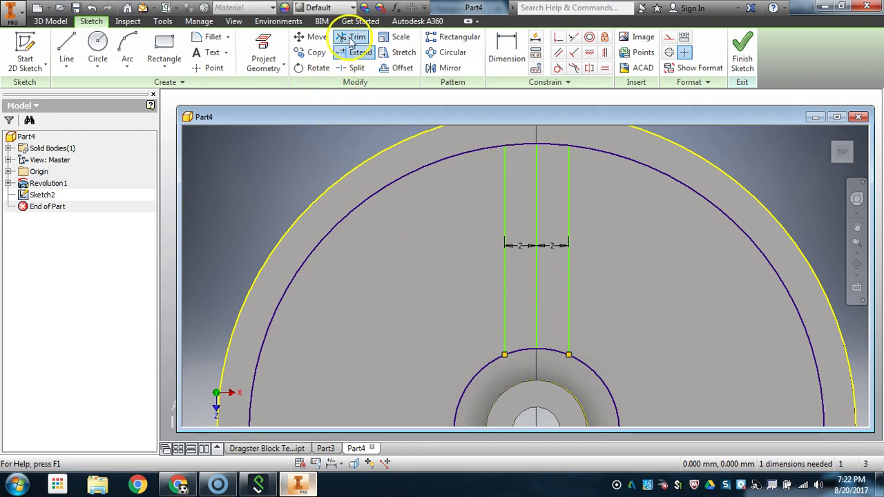
pyautogui.click(428, 164)
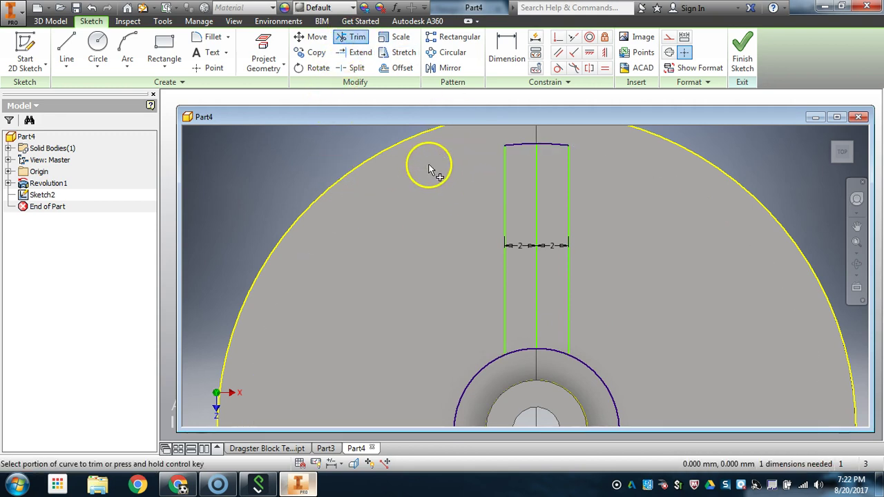
pyautogui.click(493, 360)
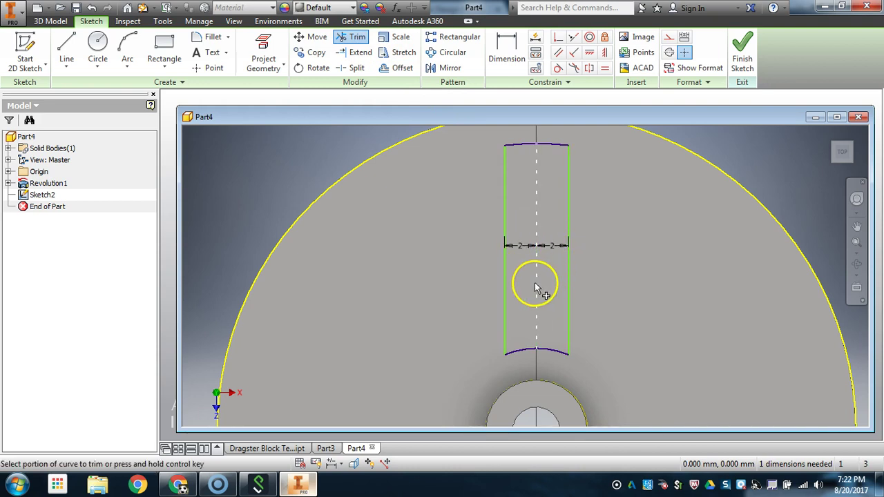
pyautogui.click(535, 283)
pyautogui.scroll(-3, 509, 248)
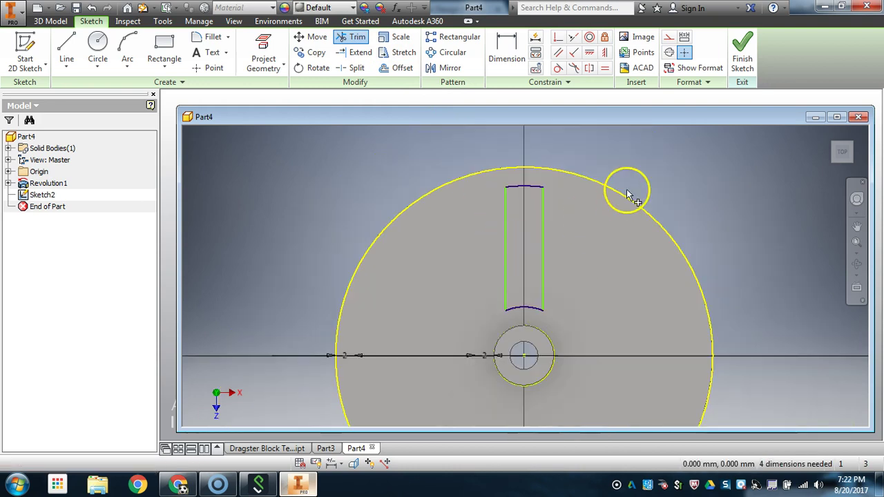
pyautogui.scroll(-3, 614, 190)
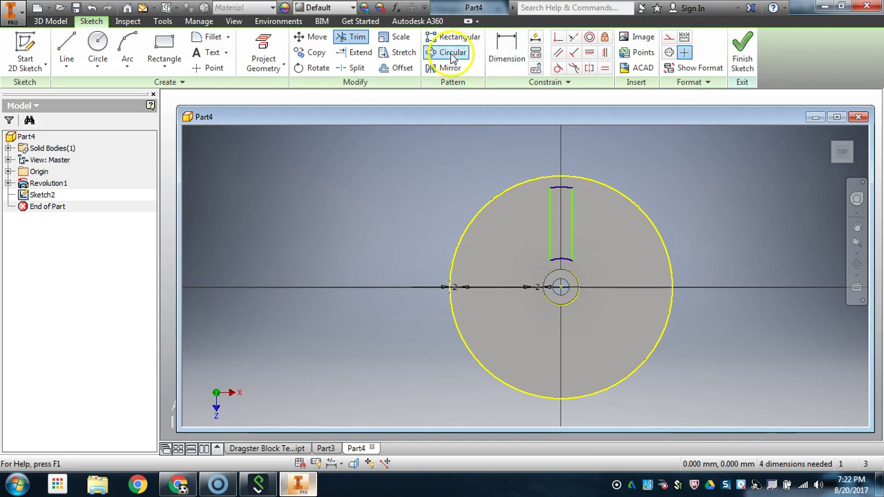
# Circular-pattern the slot outline 5 times around the hub centre, then finish the sketch.
pyautogui.click(453, 55)
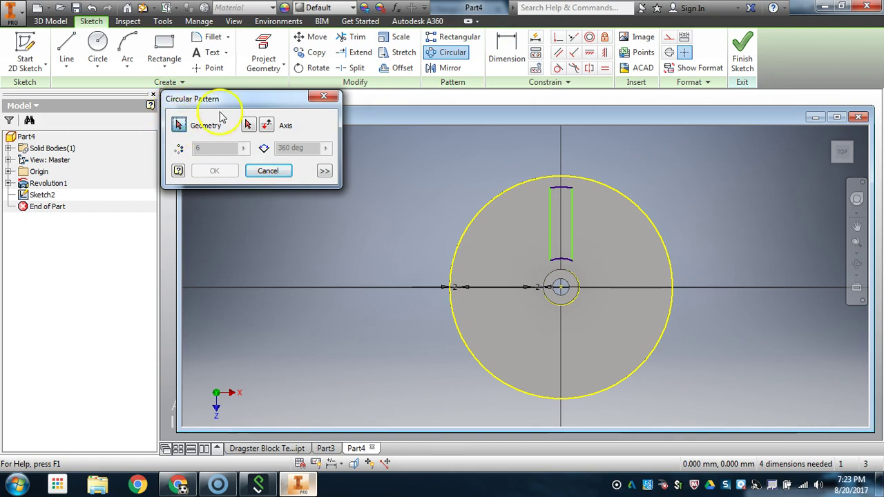
pyautogui.click(571, 203)
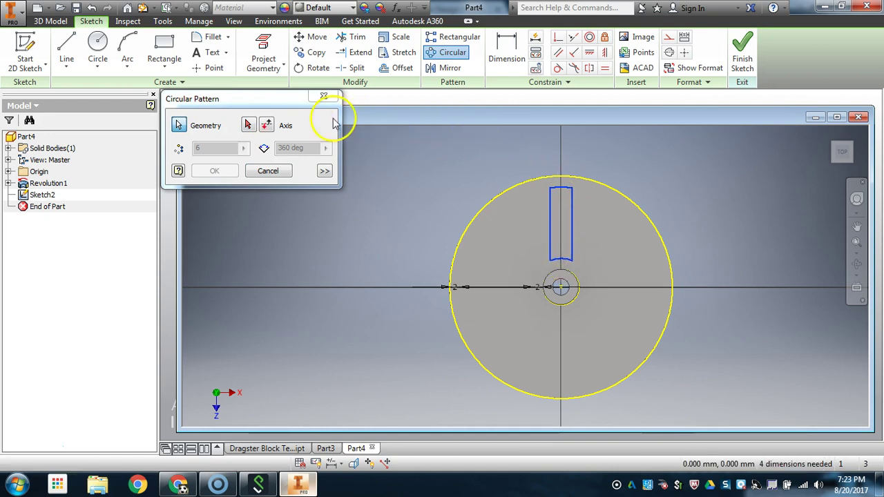
pyautogui.click(250, 125)
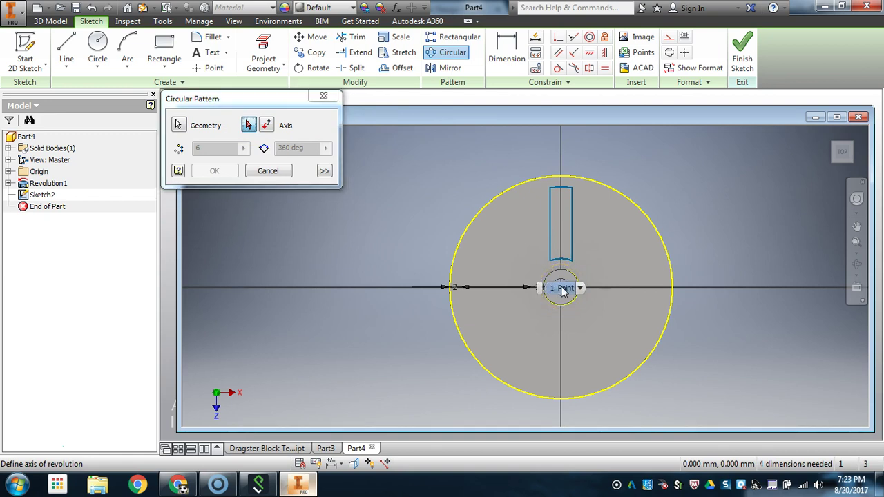
pyautogui.click(563, 289)
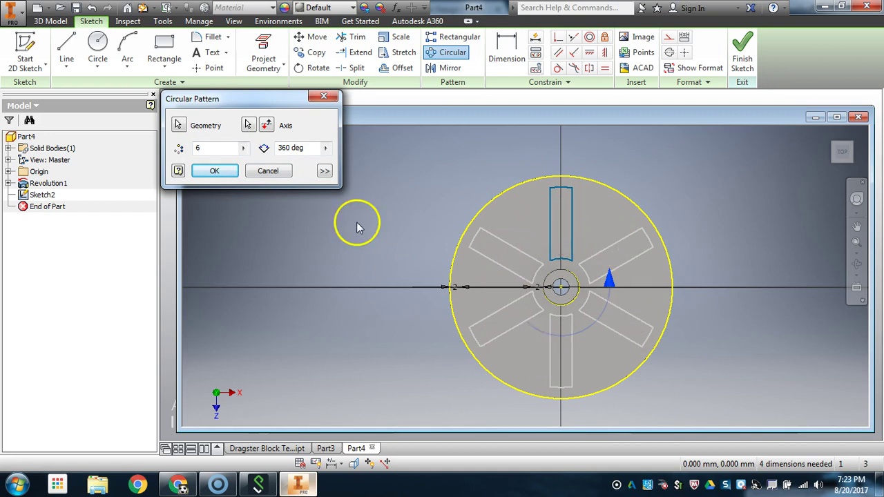
pyautogui.click(196, 147)
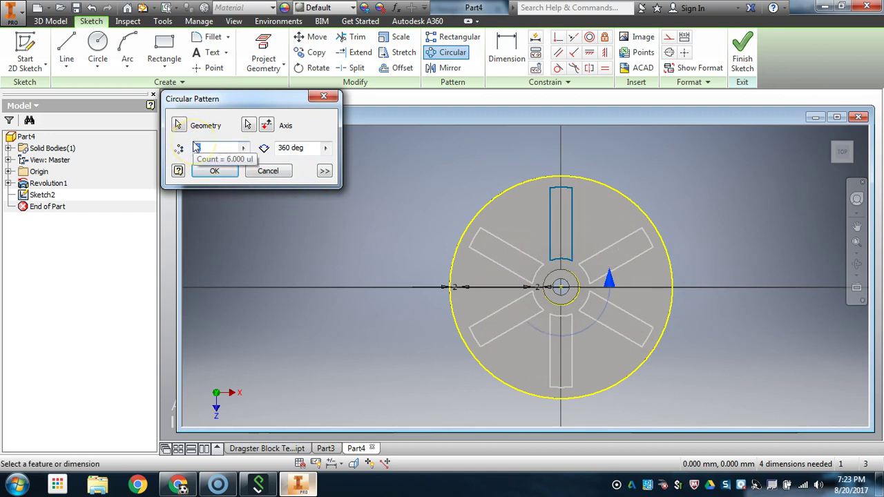
pyautogui.write('8')
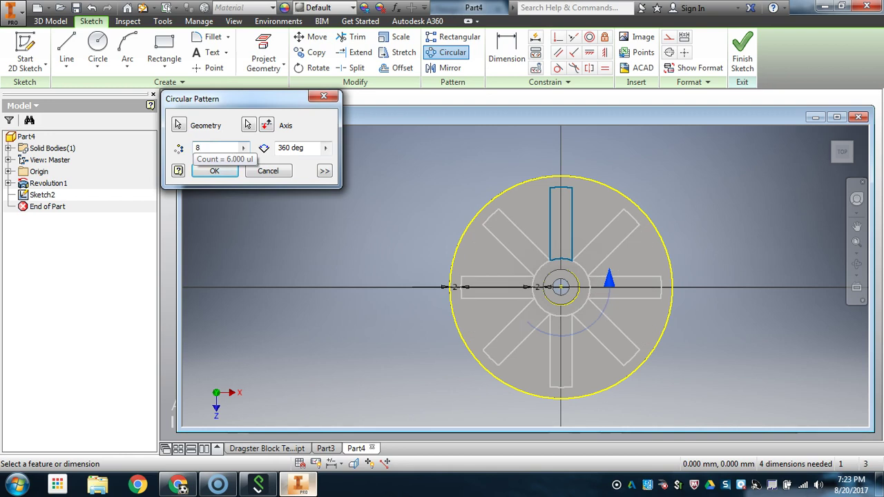
pyautogui.press('BackSpace')
pyautogui.write('4')
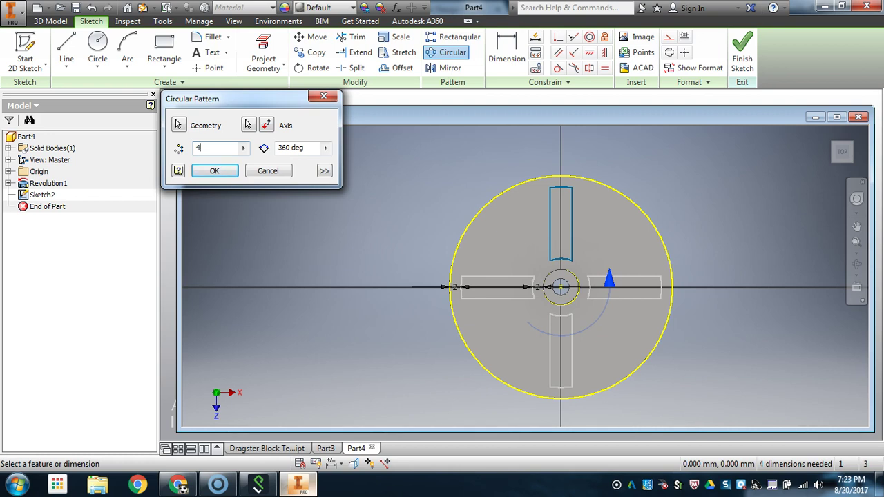
pyautogui.write('5')
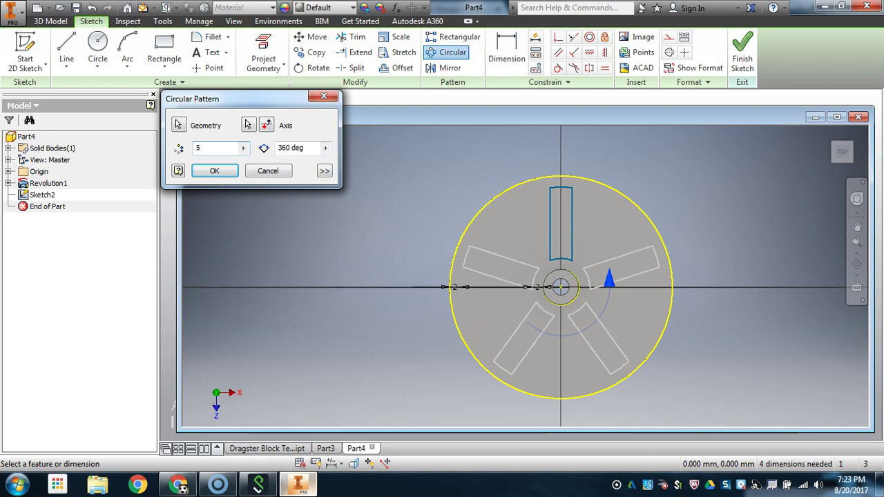
pyautogui.click(215, 171)
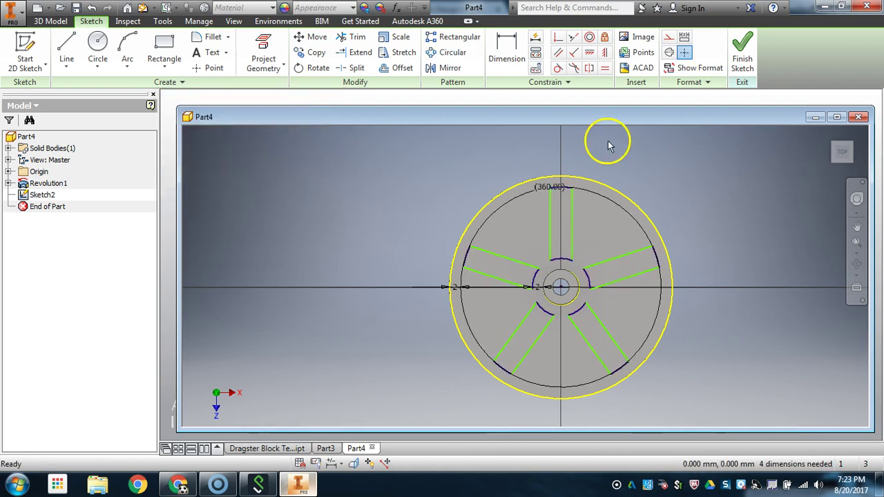
pyautogui.click(743, 52)
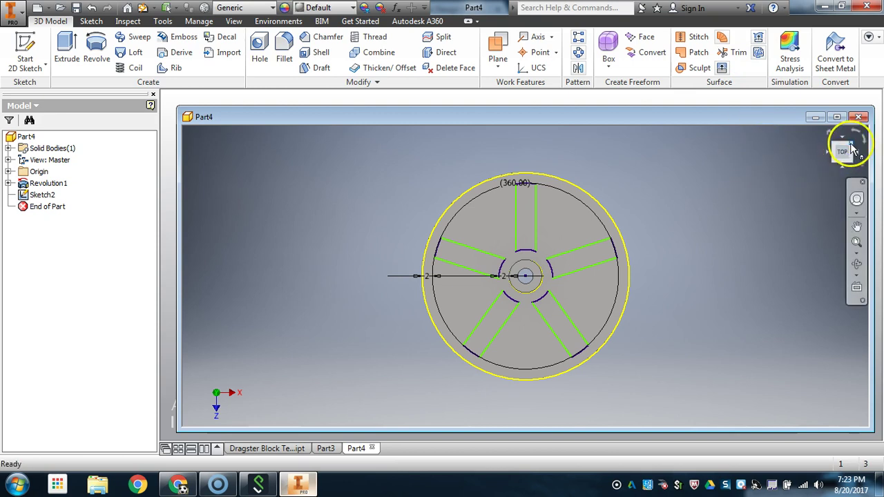
# Extrude the five slot profiles as a cut with extents set to All.
pyautogui.click(851, 147)
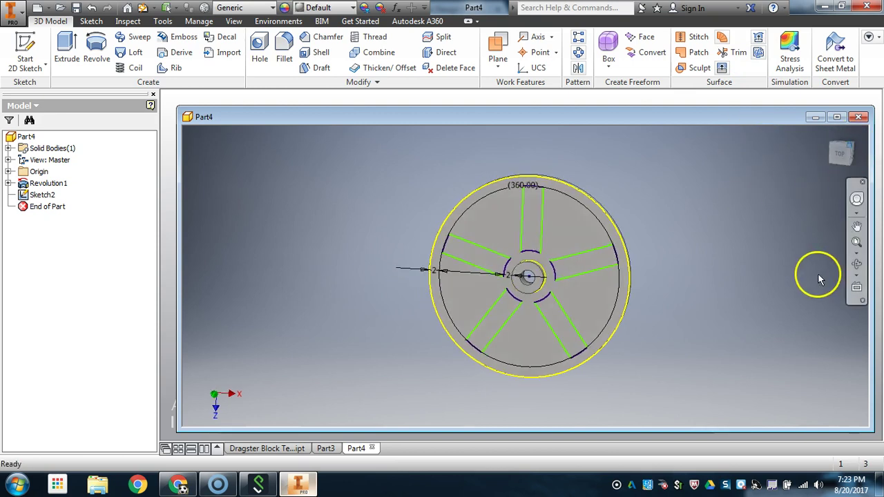
pyautogui.click(67, 47)
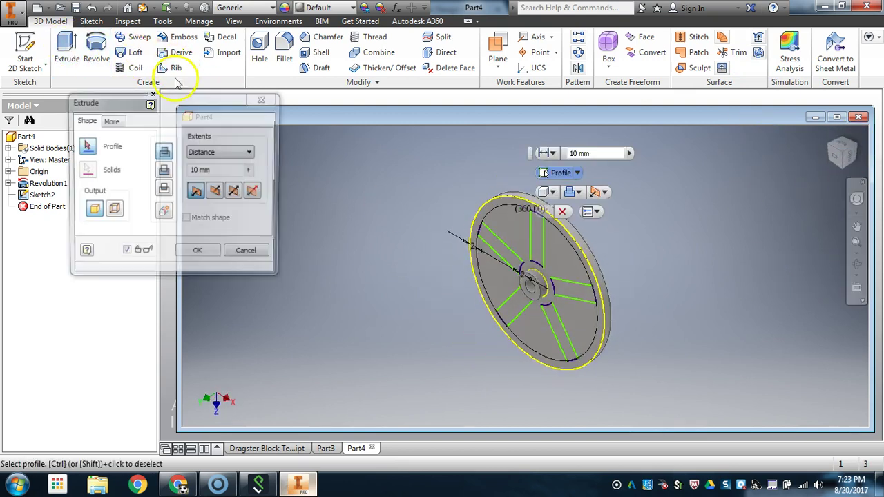
pyautogui.click(489, 242)
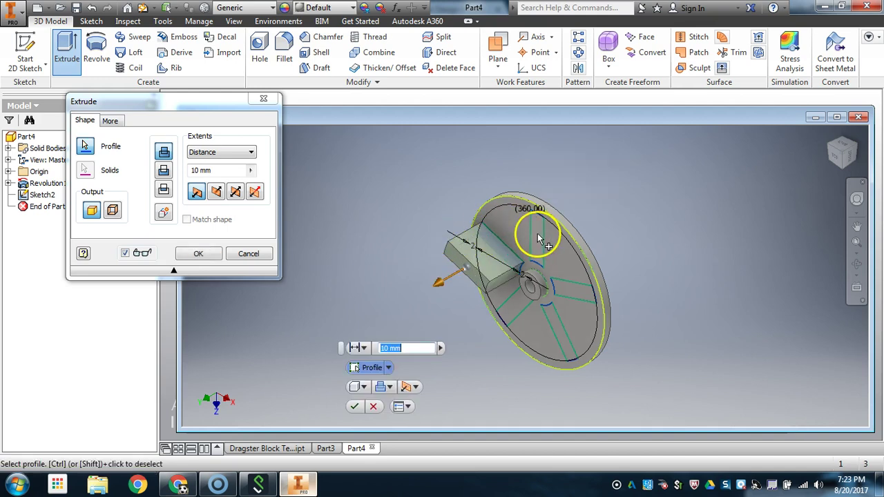
pyautogui.click(579, 295)
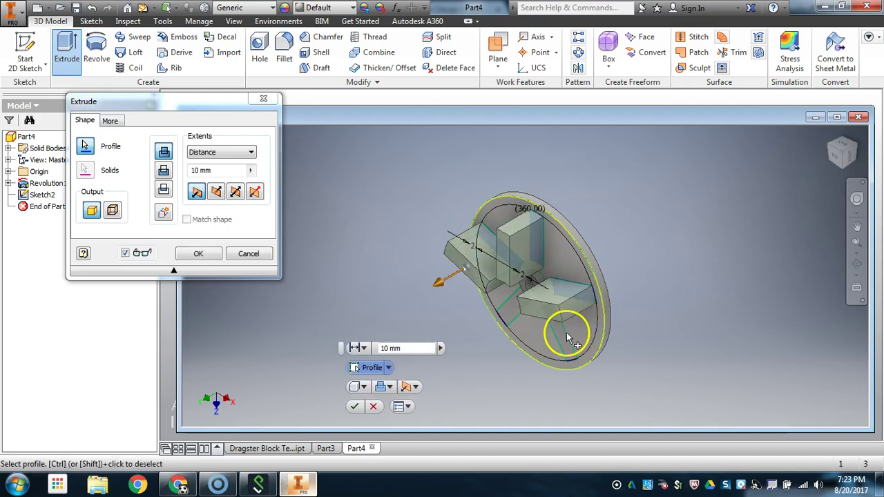
pyautogui.click(514, 312)
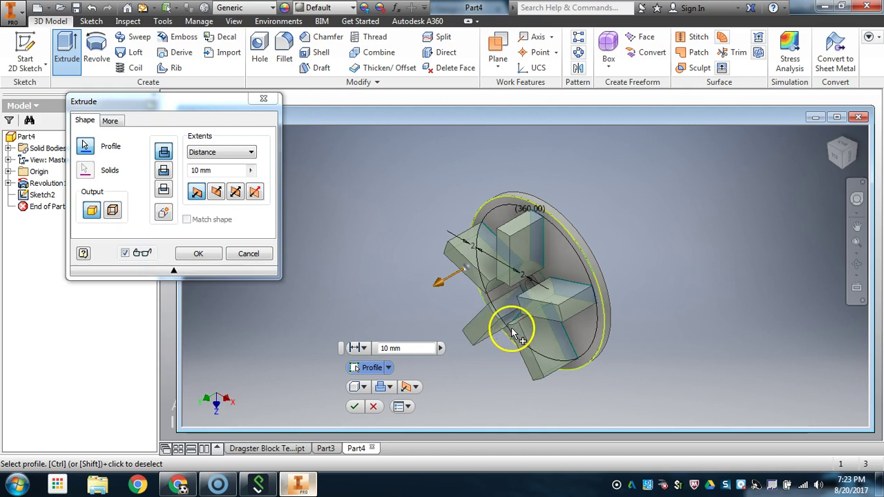
pyautogui.click(163, 172)
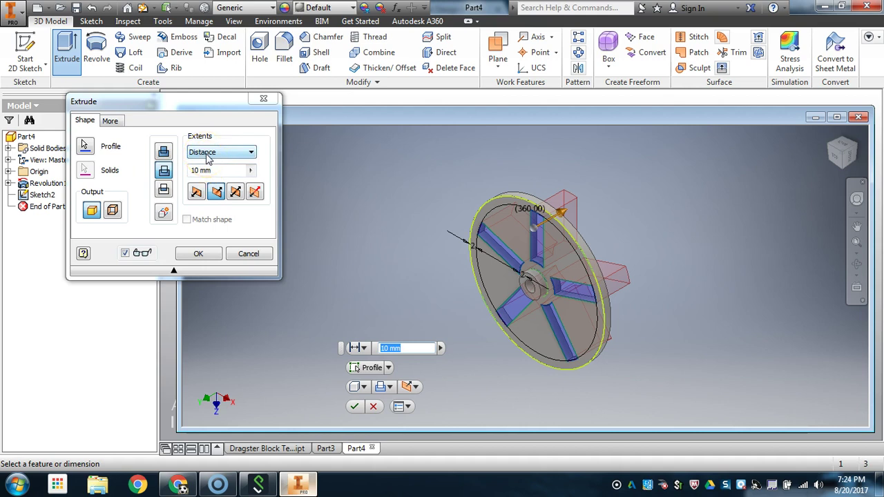
pyautogui.click(210, 157)
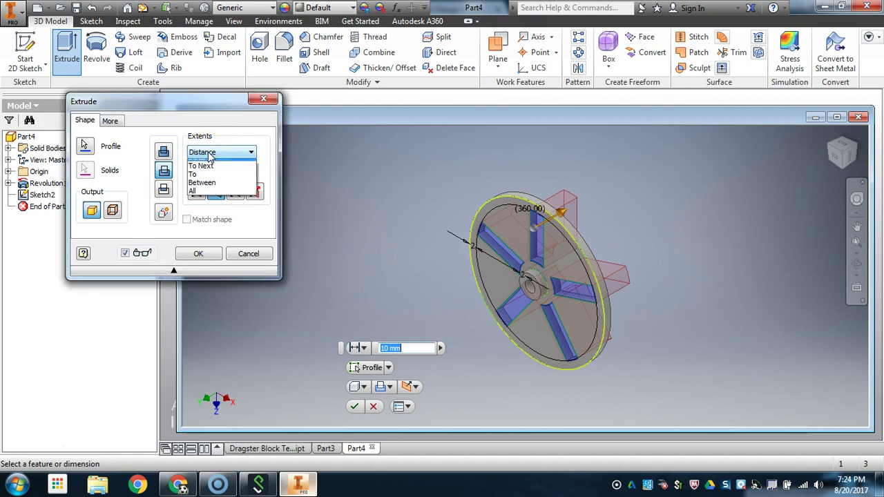
pyautogui.click(213, 195)
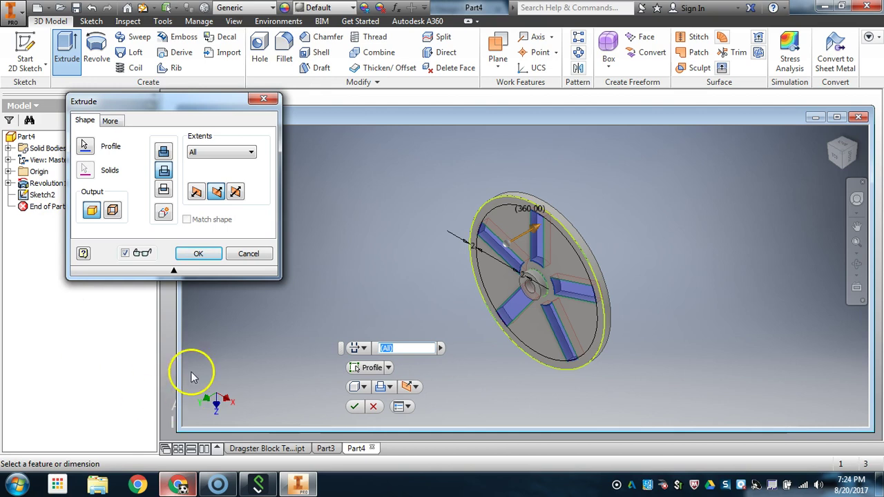
pyautogui.click(179, 485)
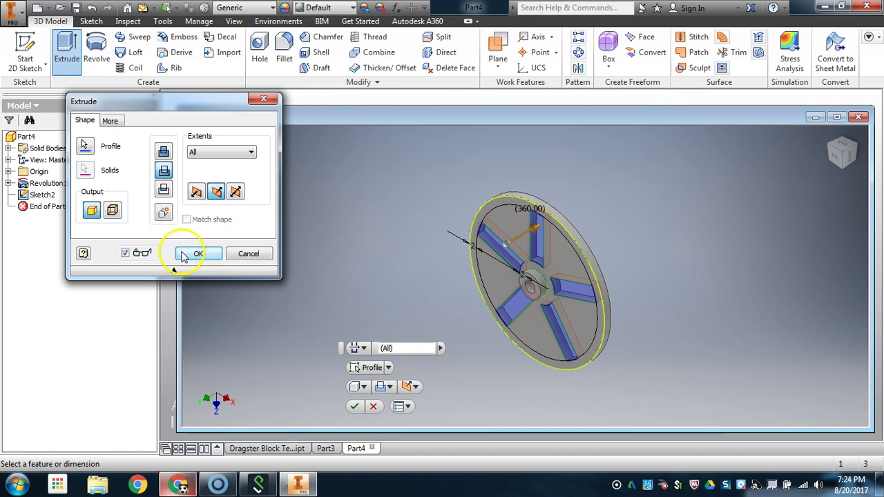
pyautogui.click(229, 154)
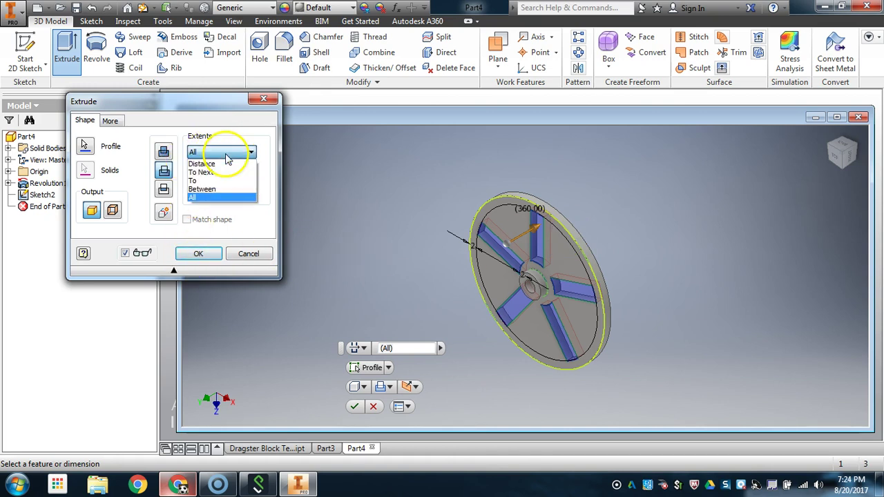
pyautogui.click(228, 155)
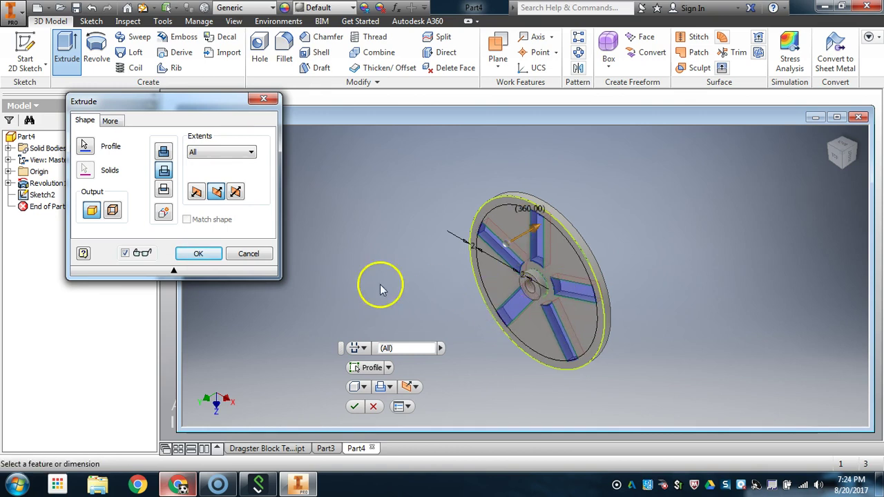
pyautogui.click(198, 254)
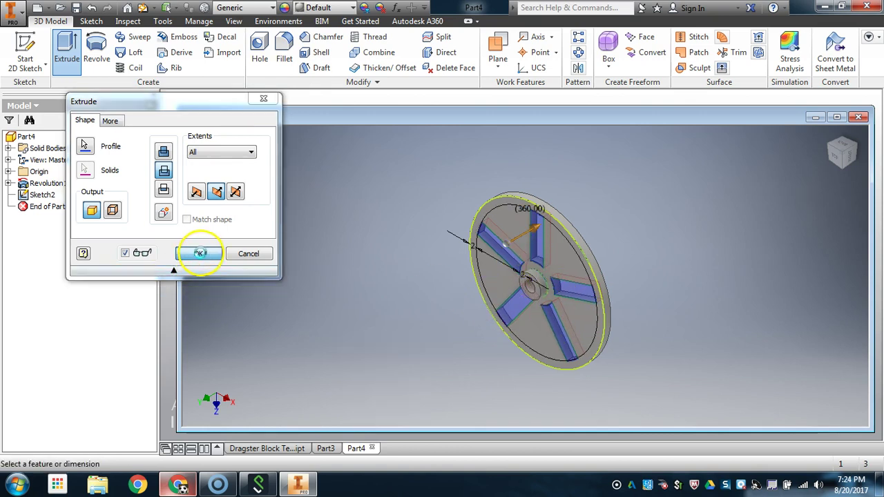
# Start a fillet and select both outer rim edges of the wheel.
pyautogui.click(842, 155)
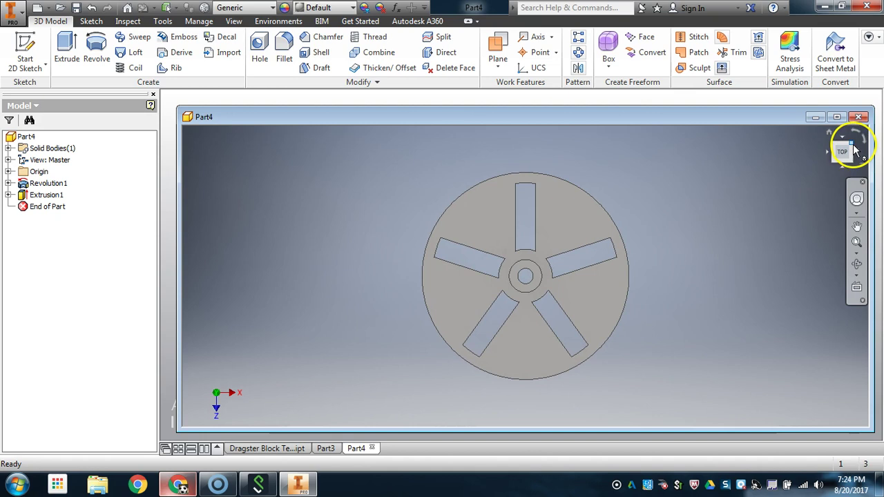
pyautogui.click(854, 149)
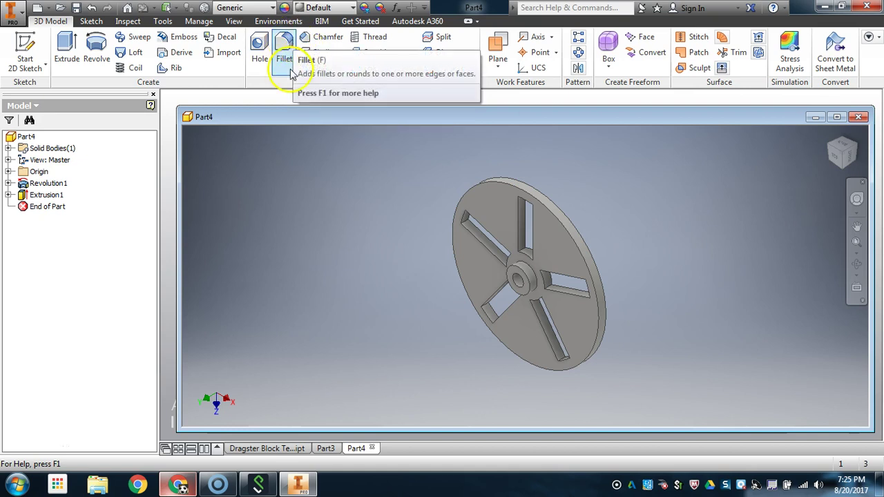
pyautogui.click(283, 49)
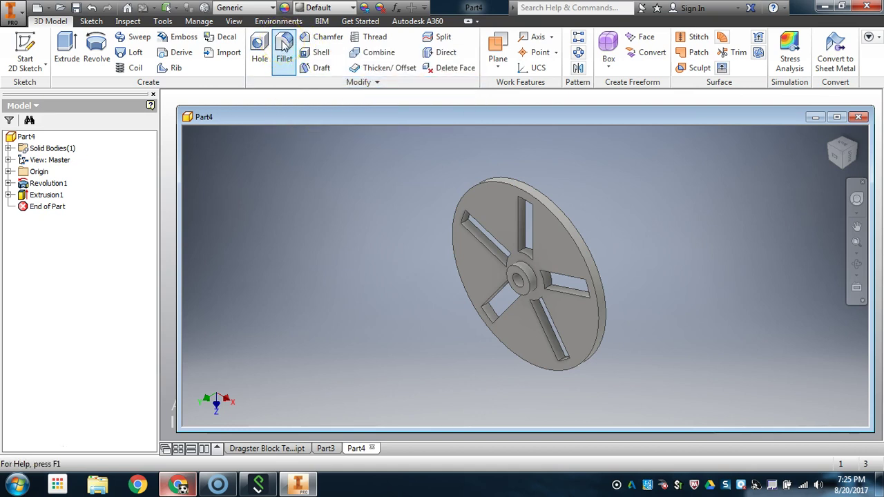
pyautogui.click(516, 186)
pyautogui.scroll(3, 515, 187)
pyautogui.click(533, 184)
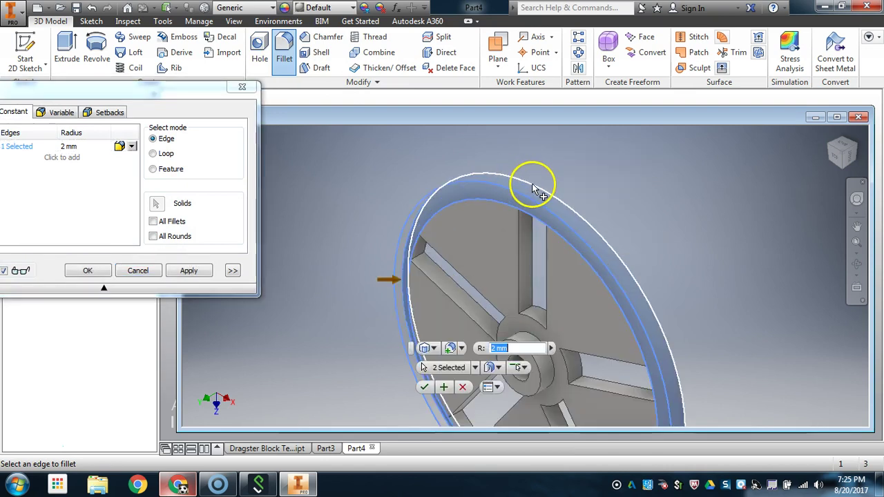
# Set the fillet radius to .75 mm and apply it to both rim edges.
pyautogui.scroll(-3, 527, 189)
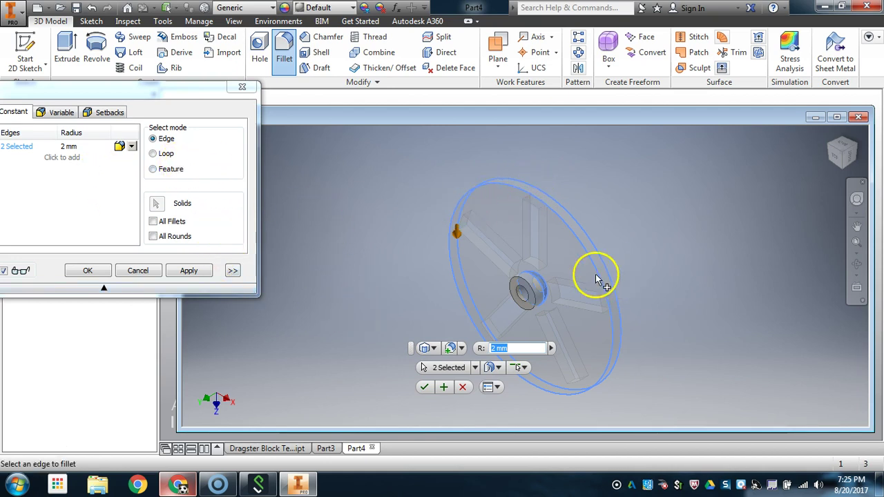
pyautogui.click(71, 146)
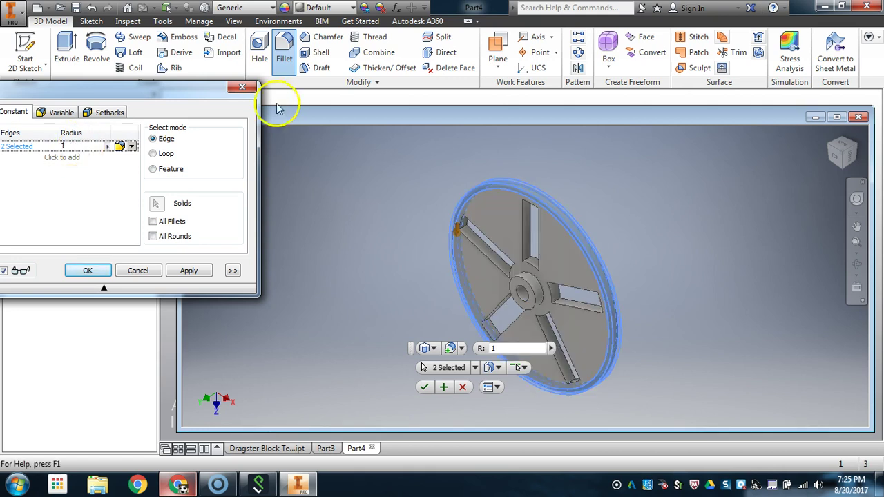
pyautogui.scroll(3, 525, 197)
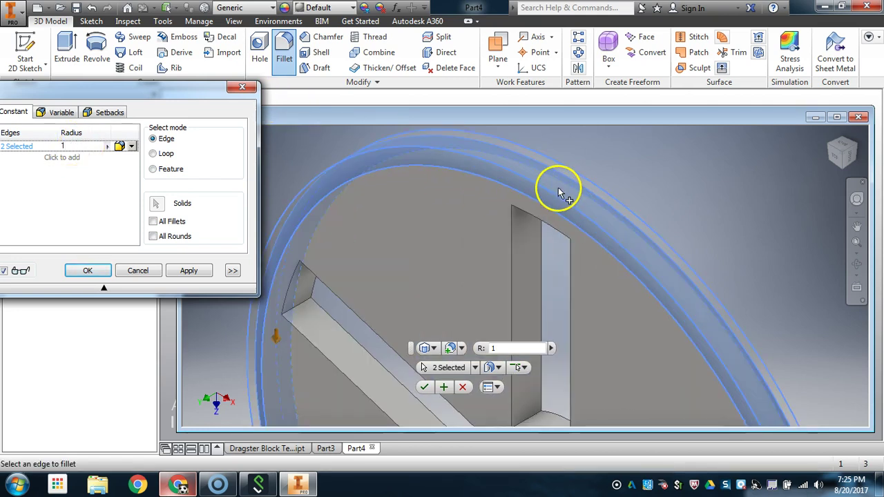
pyautogui.scroll(-2, 560, 194)
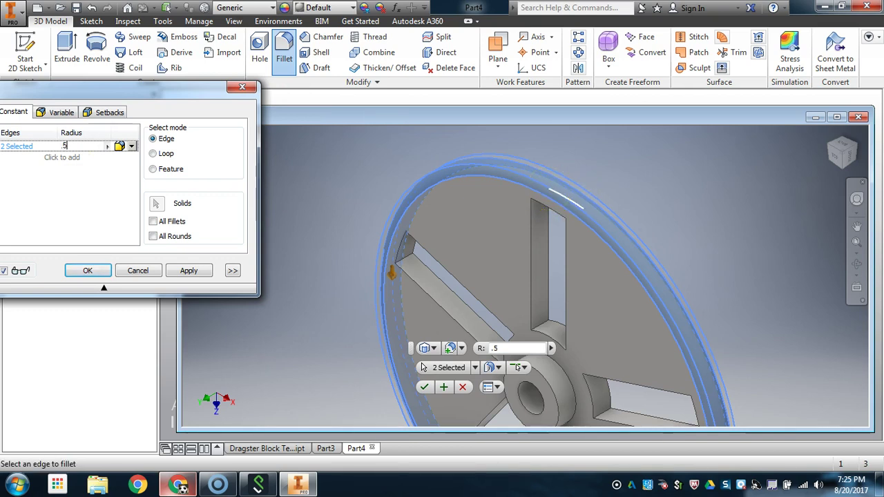
pyautogui.click(547, 189)
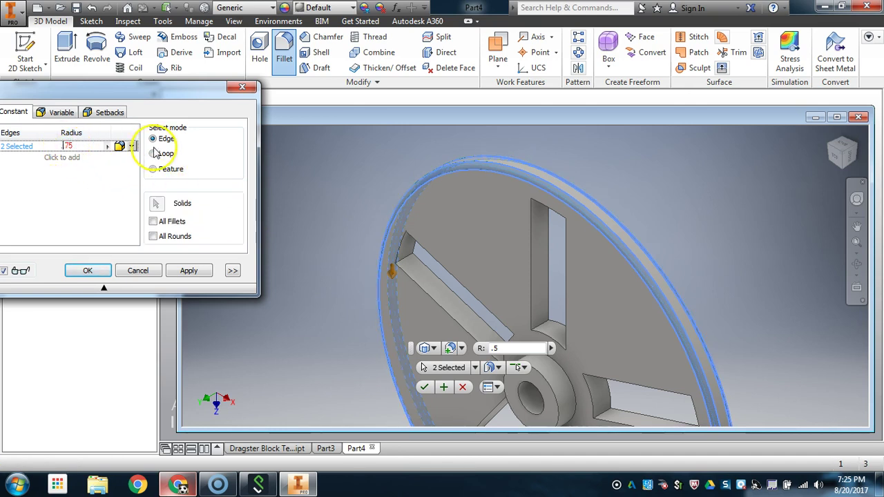
pyautogui.click(225, 156)
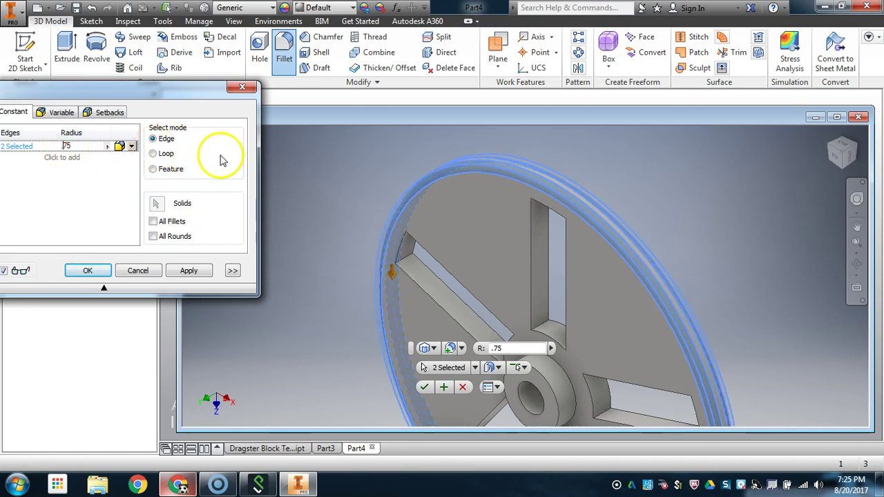
pyautogui.click(188, 270)
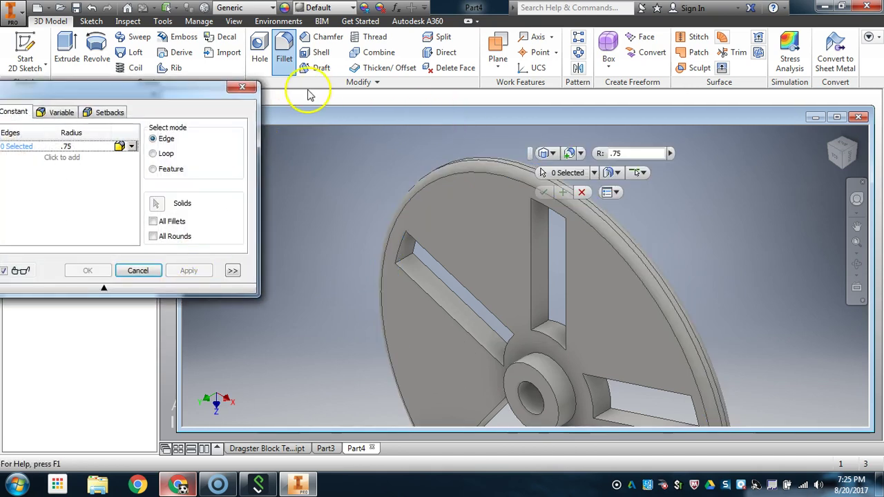
pyautogui.click(245, 89)
# Select the hub's outer edge, check it from several views, and apply a .75 mm fillet.
pyautogui.click(854, 148)
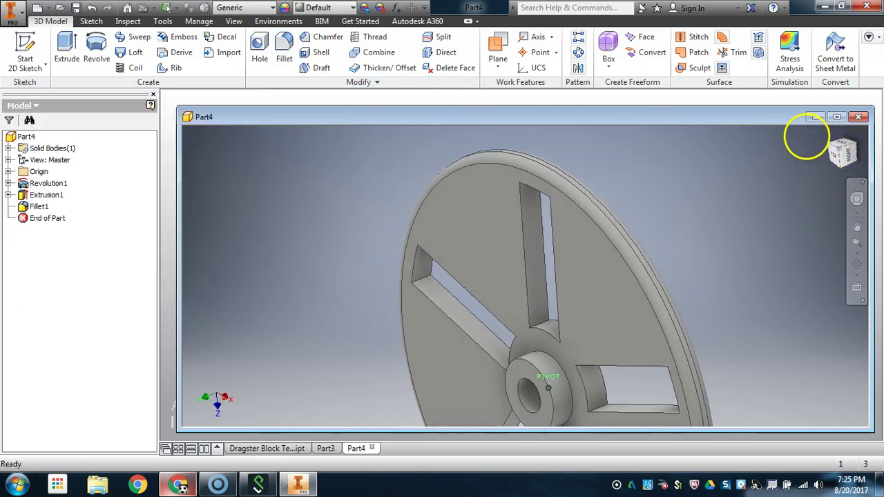
pyautogui.click(826, 140)
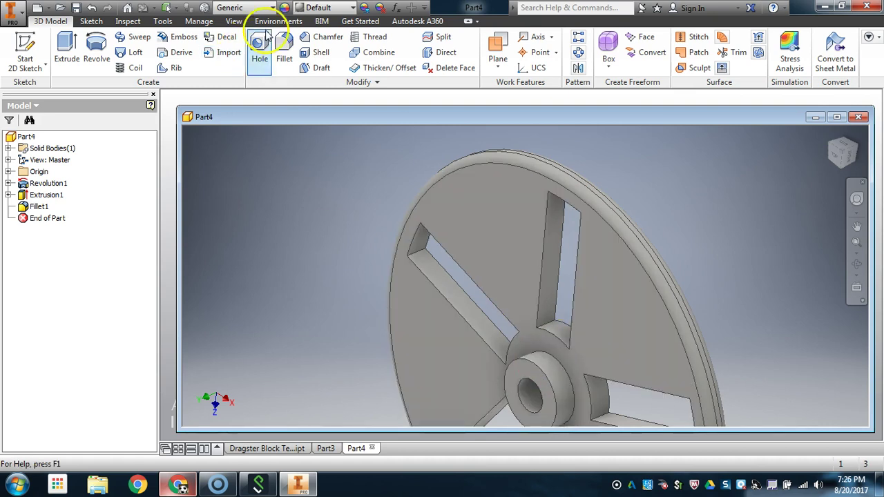
pyautogui.click(285, 55)
pyautogui.click(556, 378)
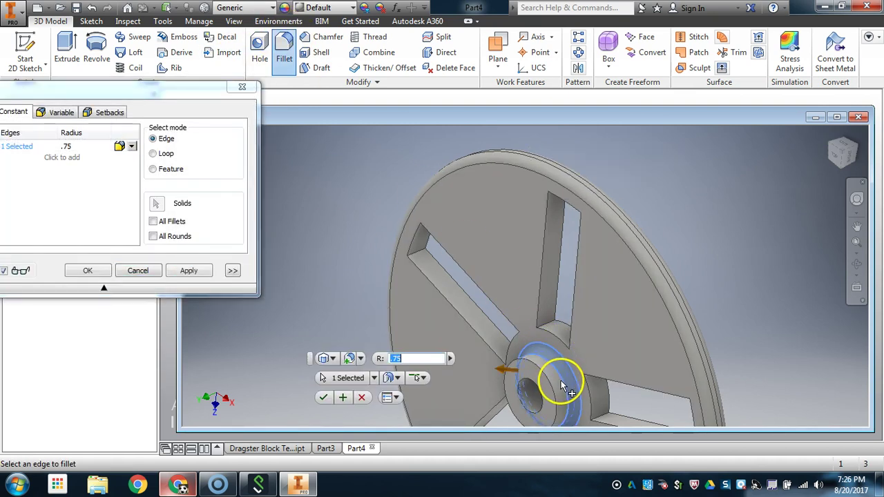
pyautogui.moveTo(821, 148); pyautogui.dragTo(309, 342)
pyautogui.moveTo(319, 377); pyautogui.dragTo(321, 377)
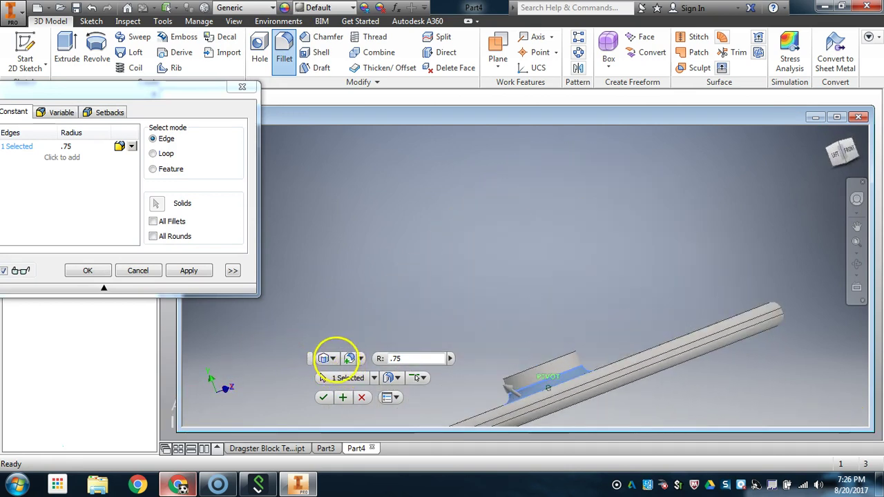
pyautogui.click(828, 154)
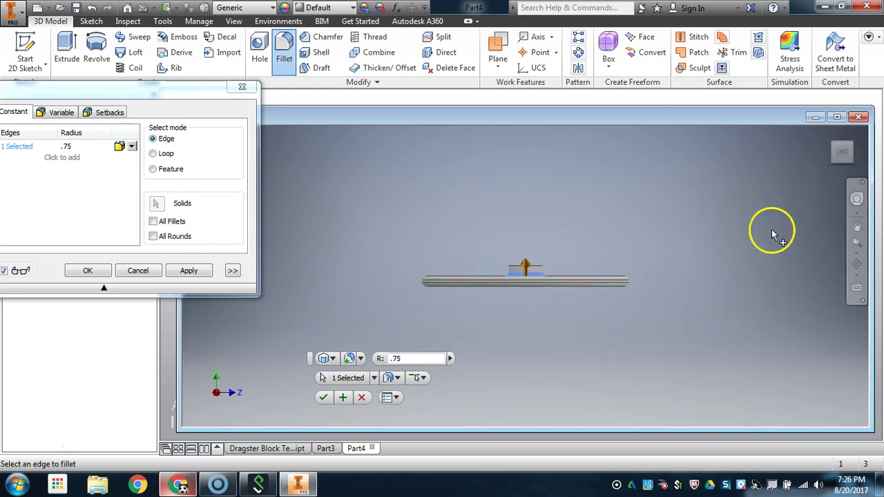
pyautogui.moveTo(850, 155)
pyautogui.mouseDown()
pyautogui.moveTo(868, 163)
pyautogui.moveTo(863, 187)
pyautogui.moveTo(854, 141)
pyautogui.mouseUp()
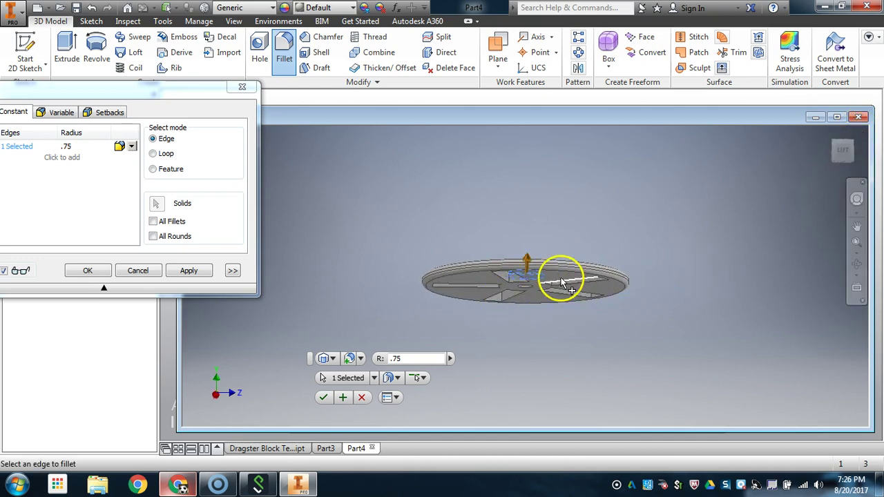
pyautogui.click(844, 152)
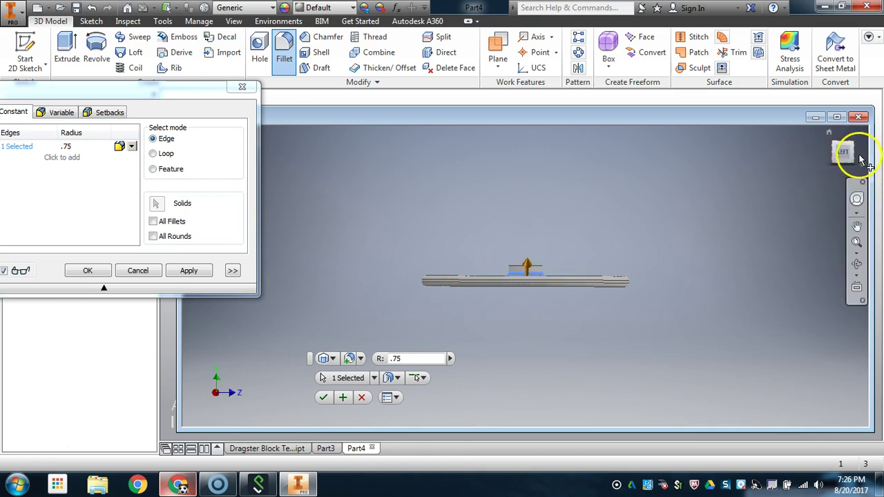
pyautogui.click(848, 174)
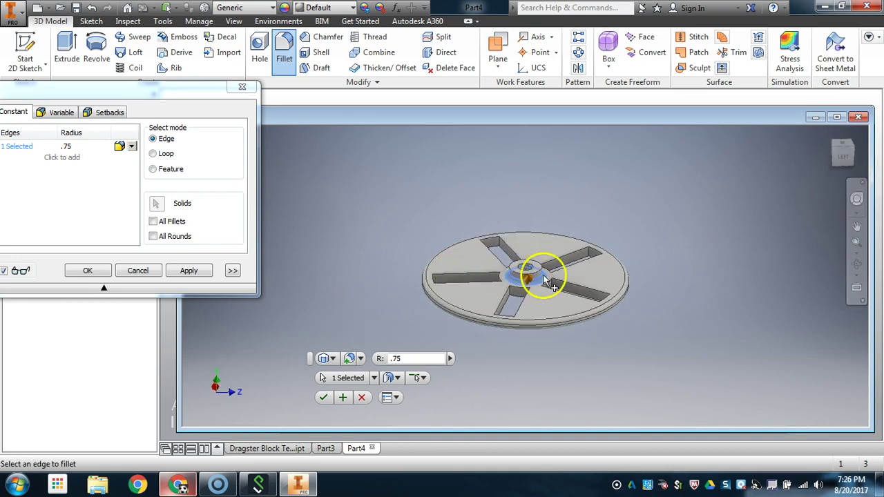
pyautogui.click(846, 153)
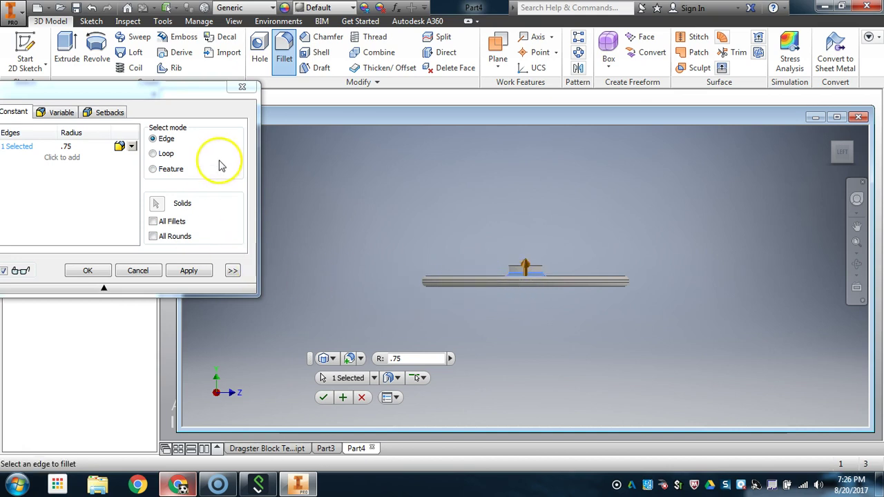
pyautogui.click(189, 270)
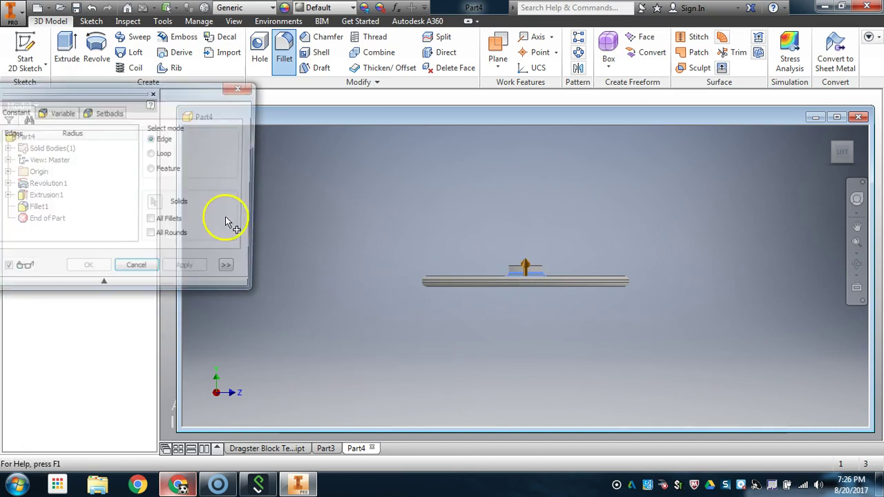
# Close the fillet tool and view the wheel face-on, leaving material and appearance unchanged.
pyautogui.click(242, 87)
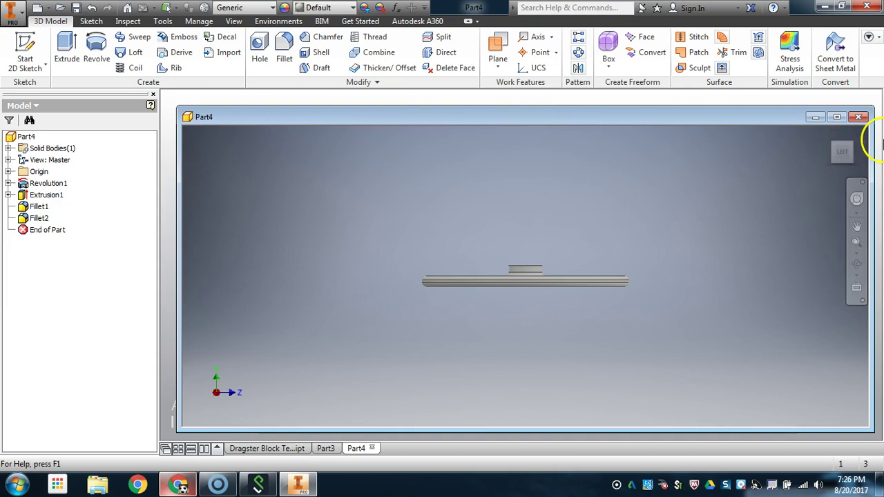
pyautogui.click(843, 161)
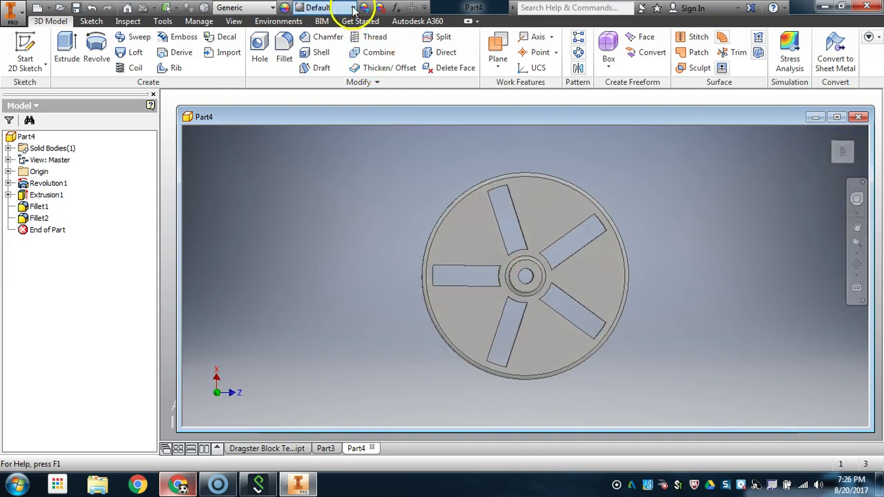
pyautogui.click(321, 8)
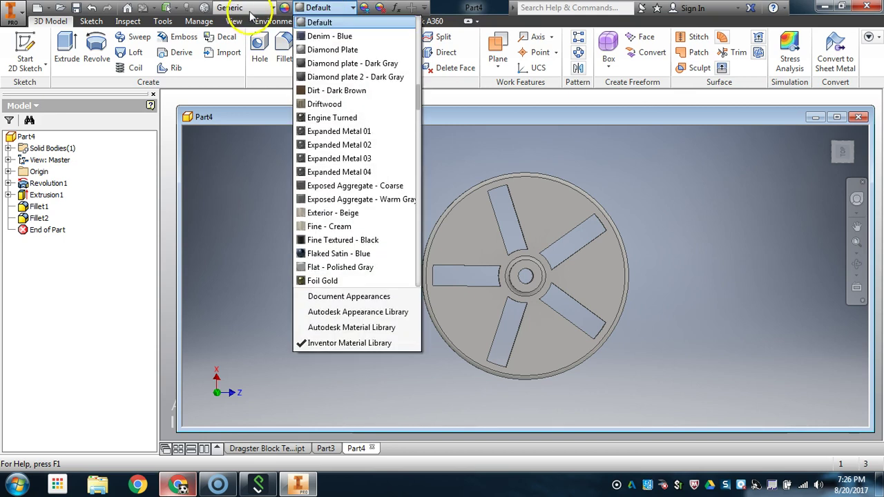
pyautogui.click(255, 13)
pyautogui.click(265, 11)
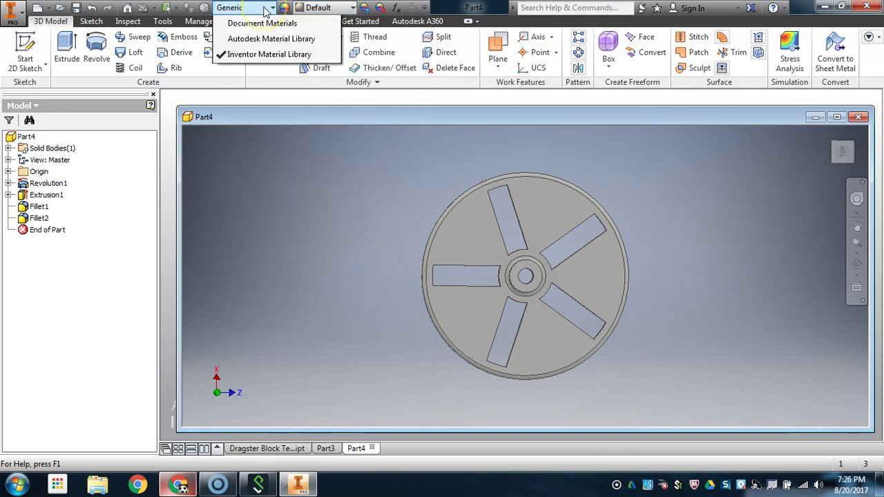
pyautogui.click(408, 133)
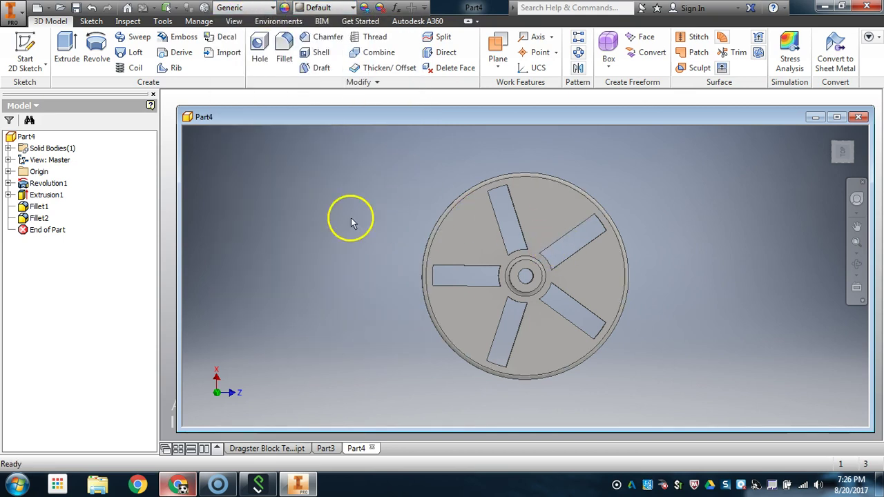
# Save the part as Wheel.ipt in the Dragster folder.
pyautogui.click(14, 11)
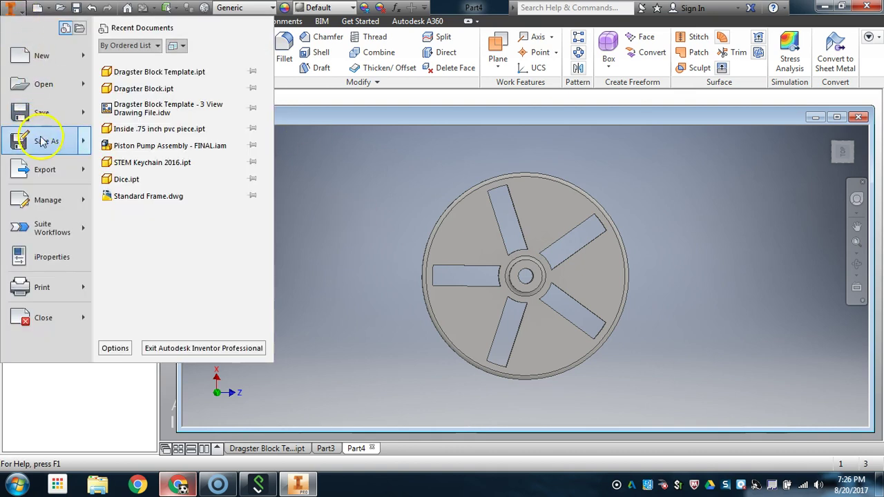
pyautogui.click(355, 139)
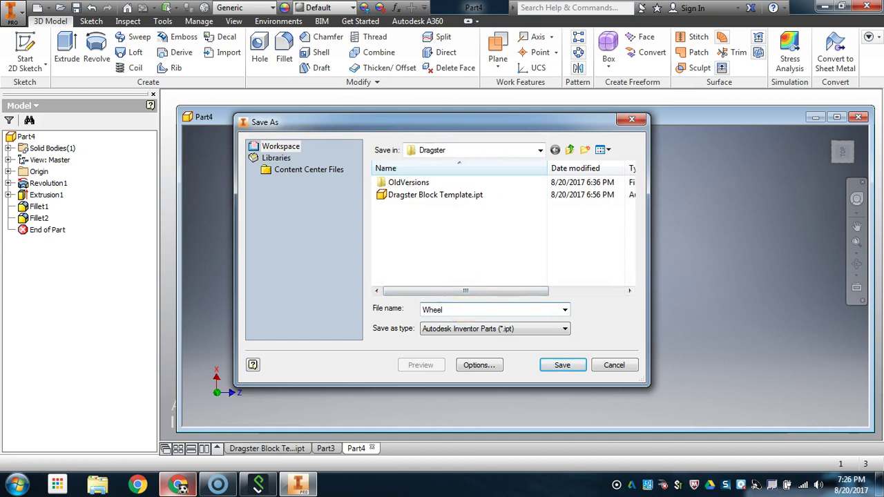
pyautogui.click(570, 370)
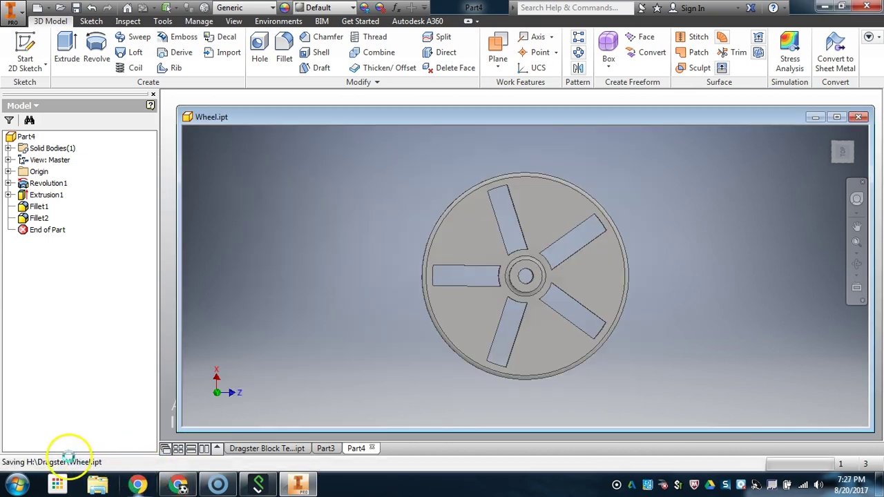